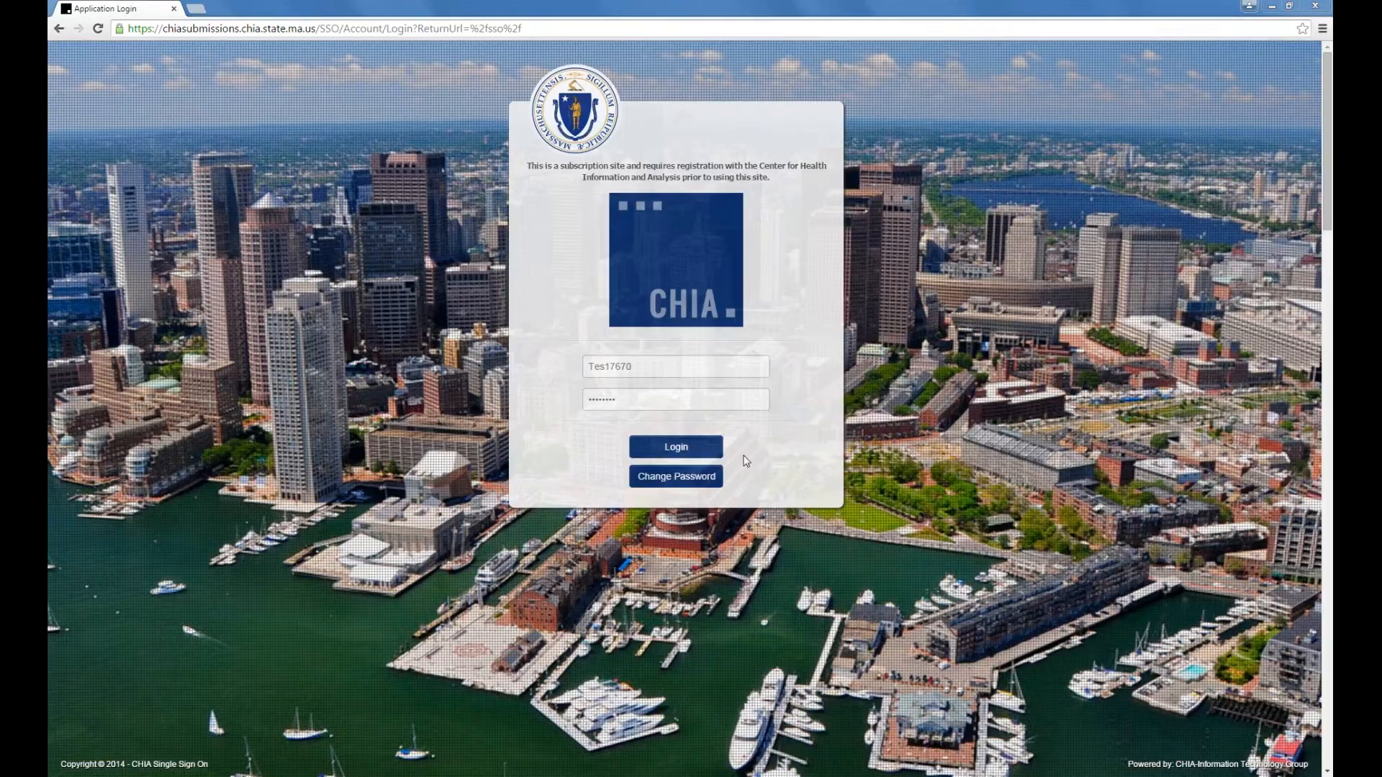
Step: Dismiss the Change Password form, sign in, and open the Registration of Provider Organizations application
click(692, 478)
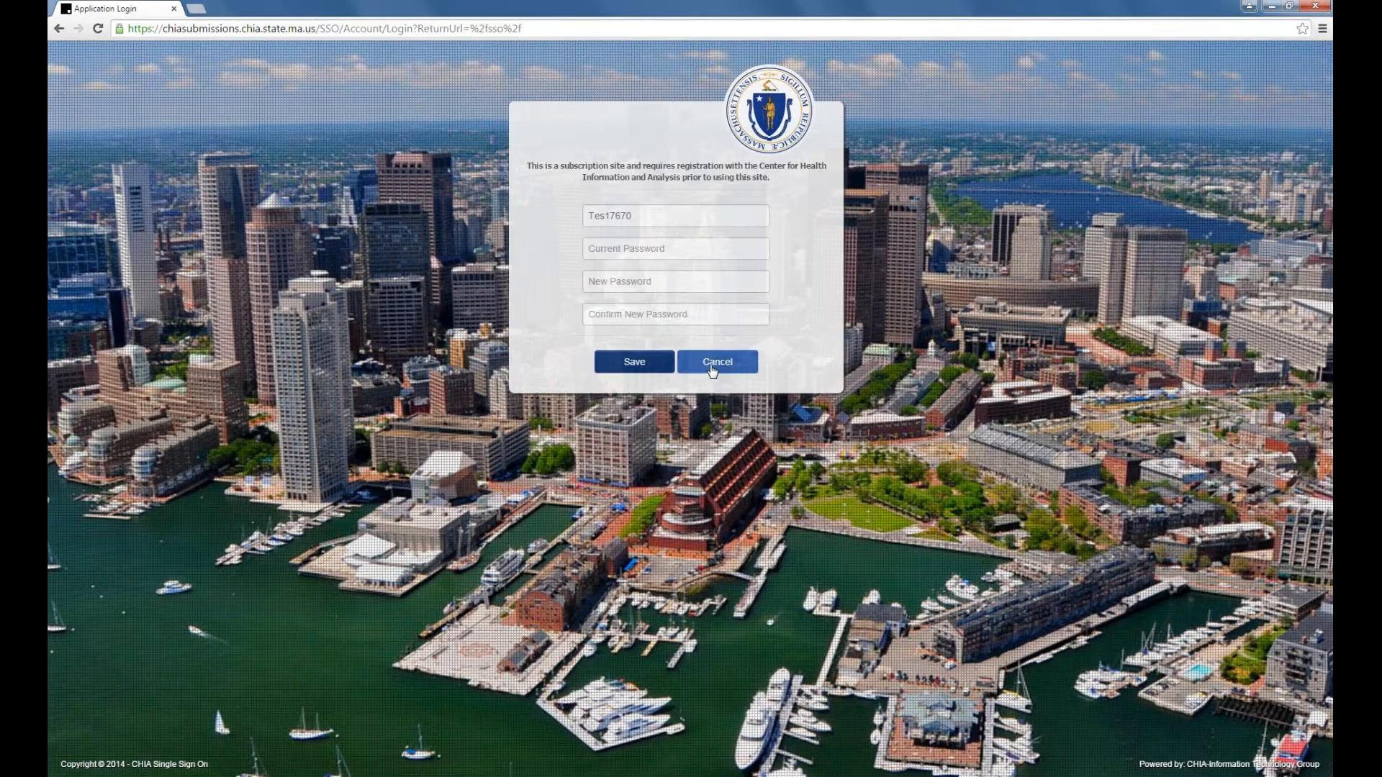
click(711, 369)
click(806, 156)
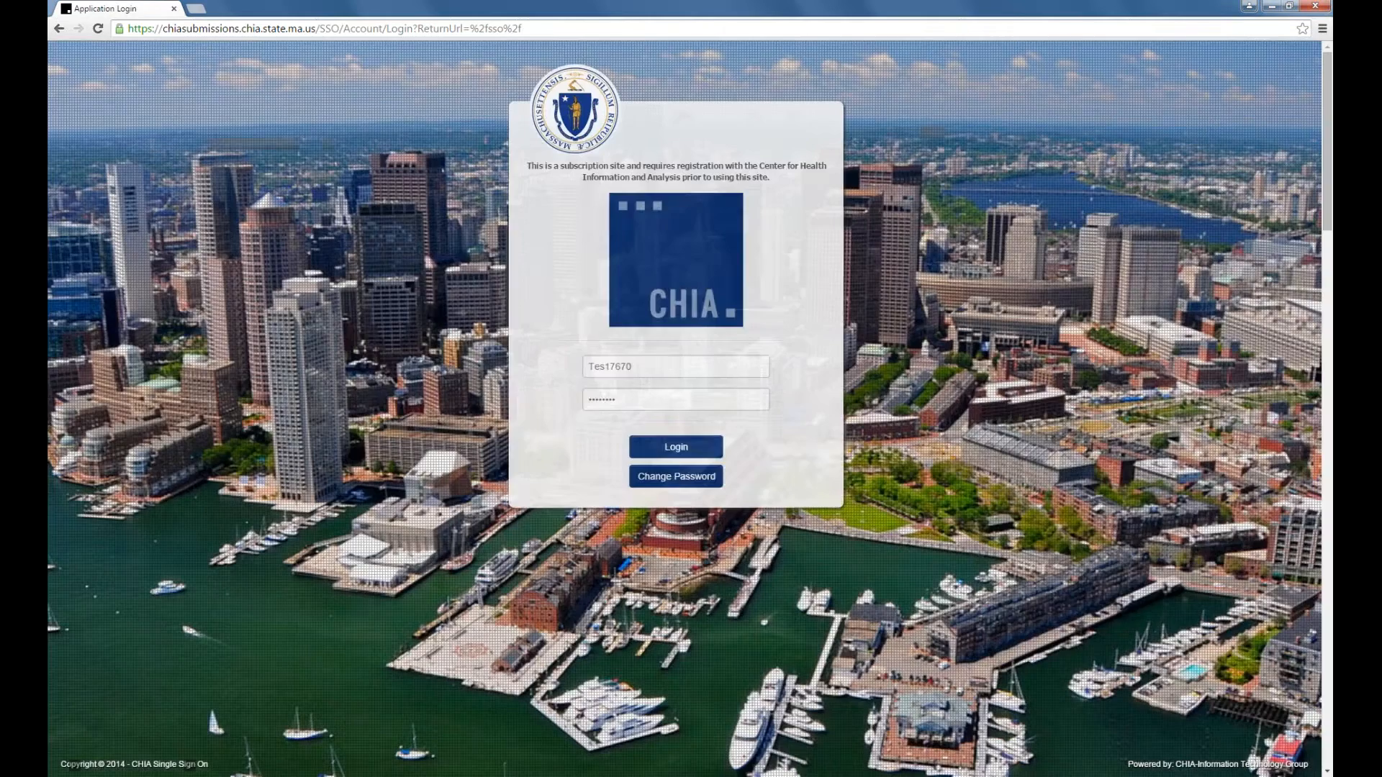
click(676, 447)
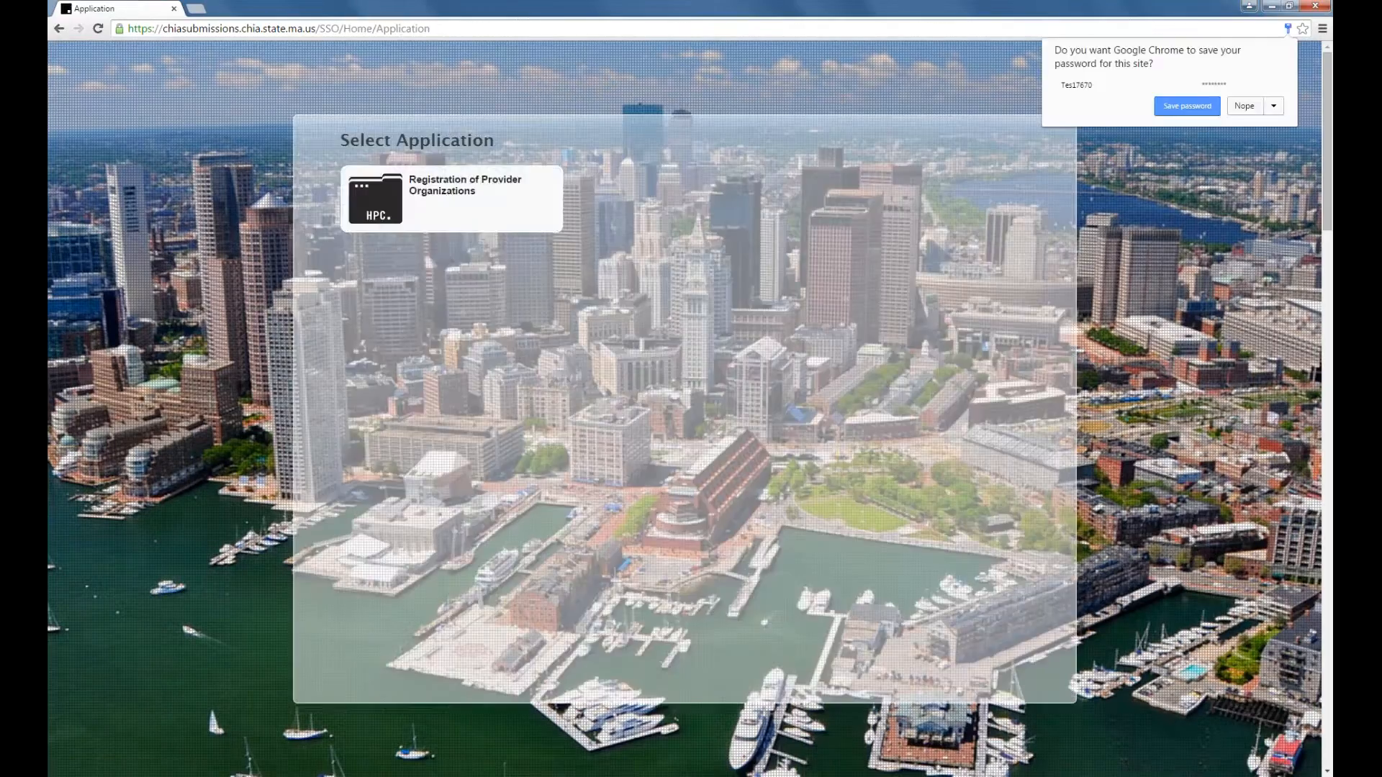
click(481, 181)
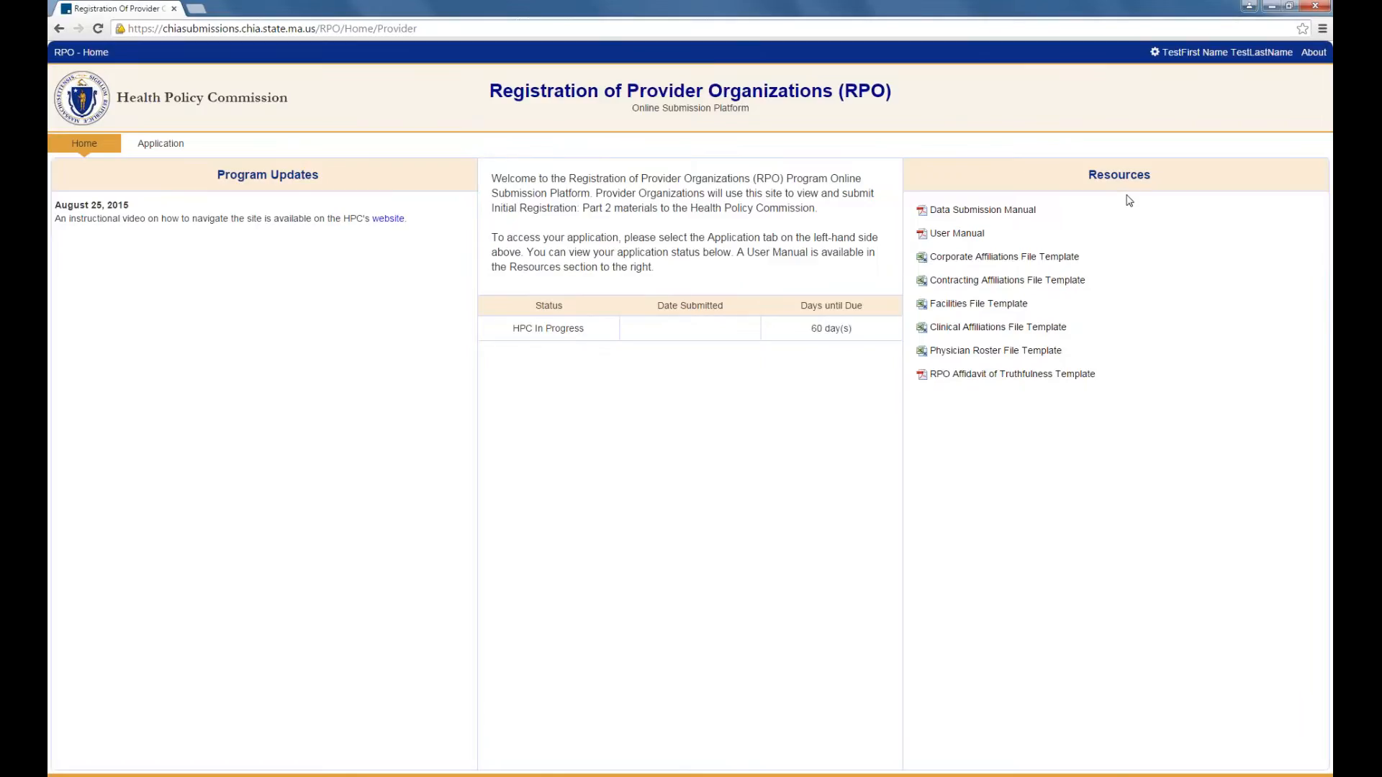
Step: Open the Example Health System application to its pre-filled Background form
click(157, 146)
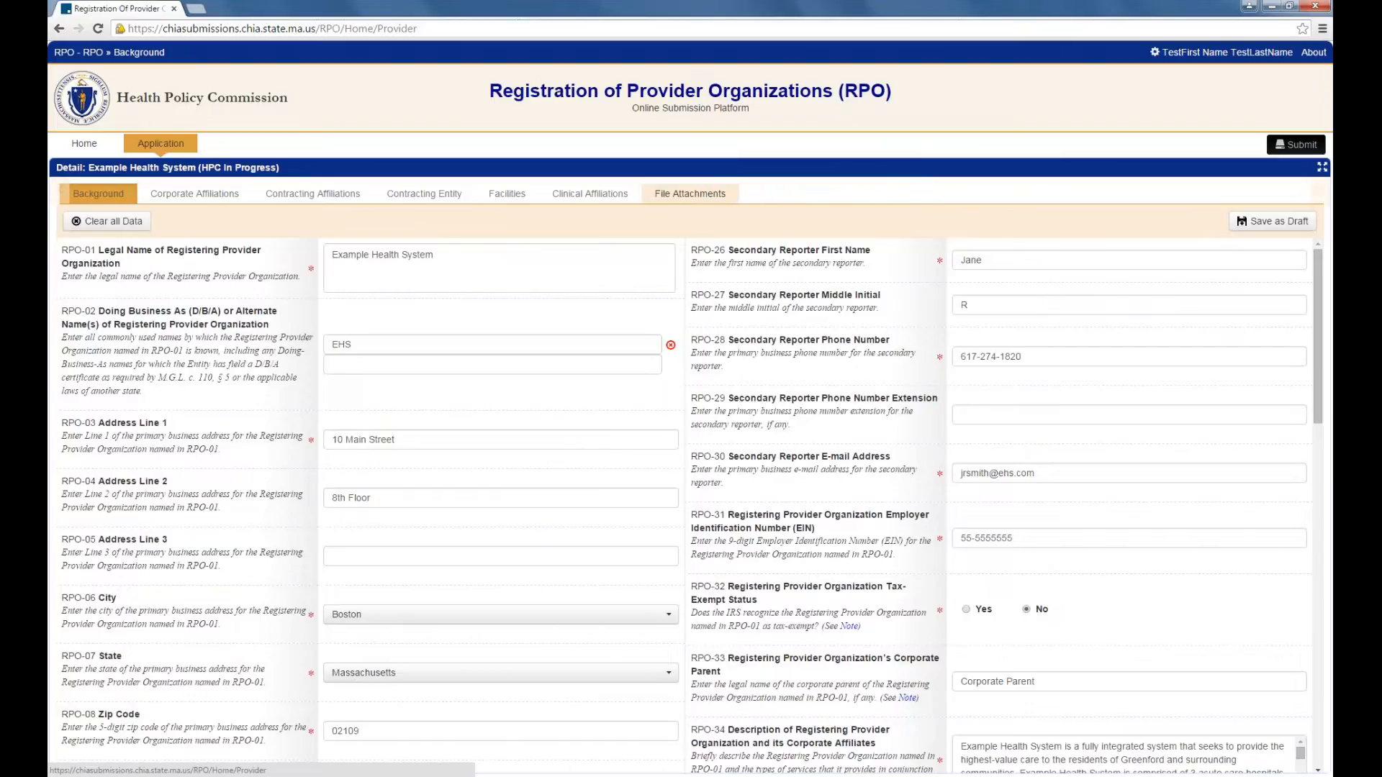
Step: Keep the Background data, tick RPO-42 for no licensed facilities, and save as draft
click(98, 223)
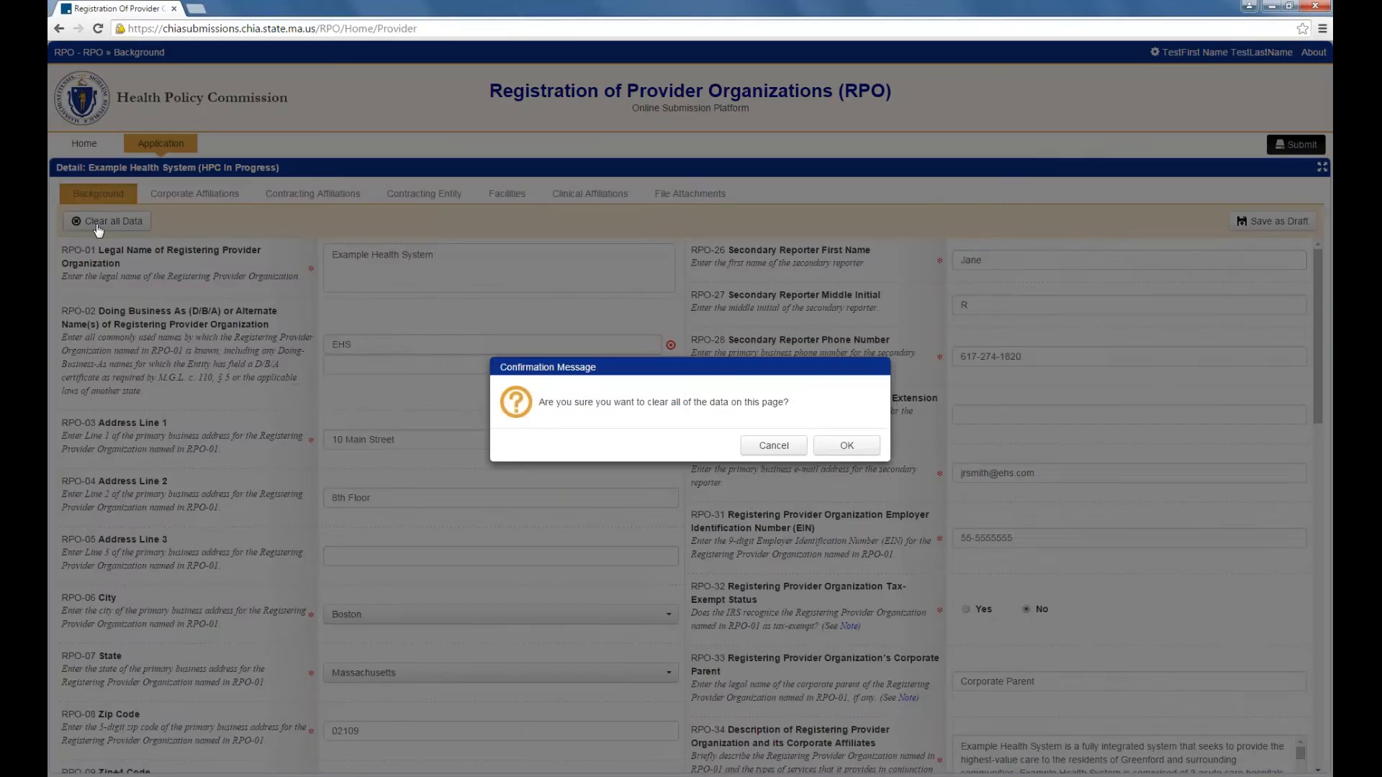
click(774, 447)
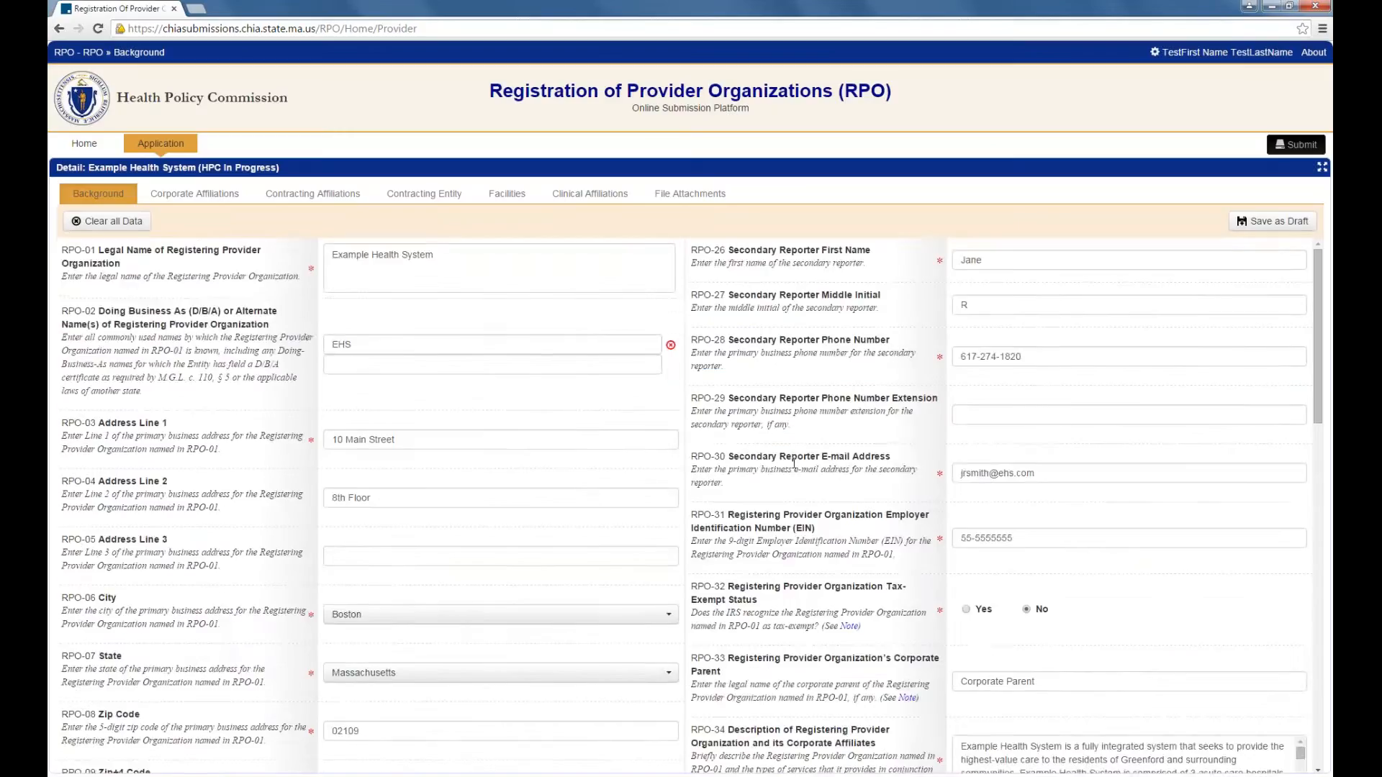
scroll(774, 450, down, 3)
scroll(691, 504, down, 10)
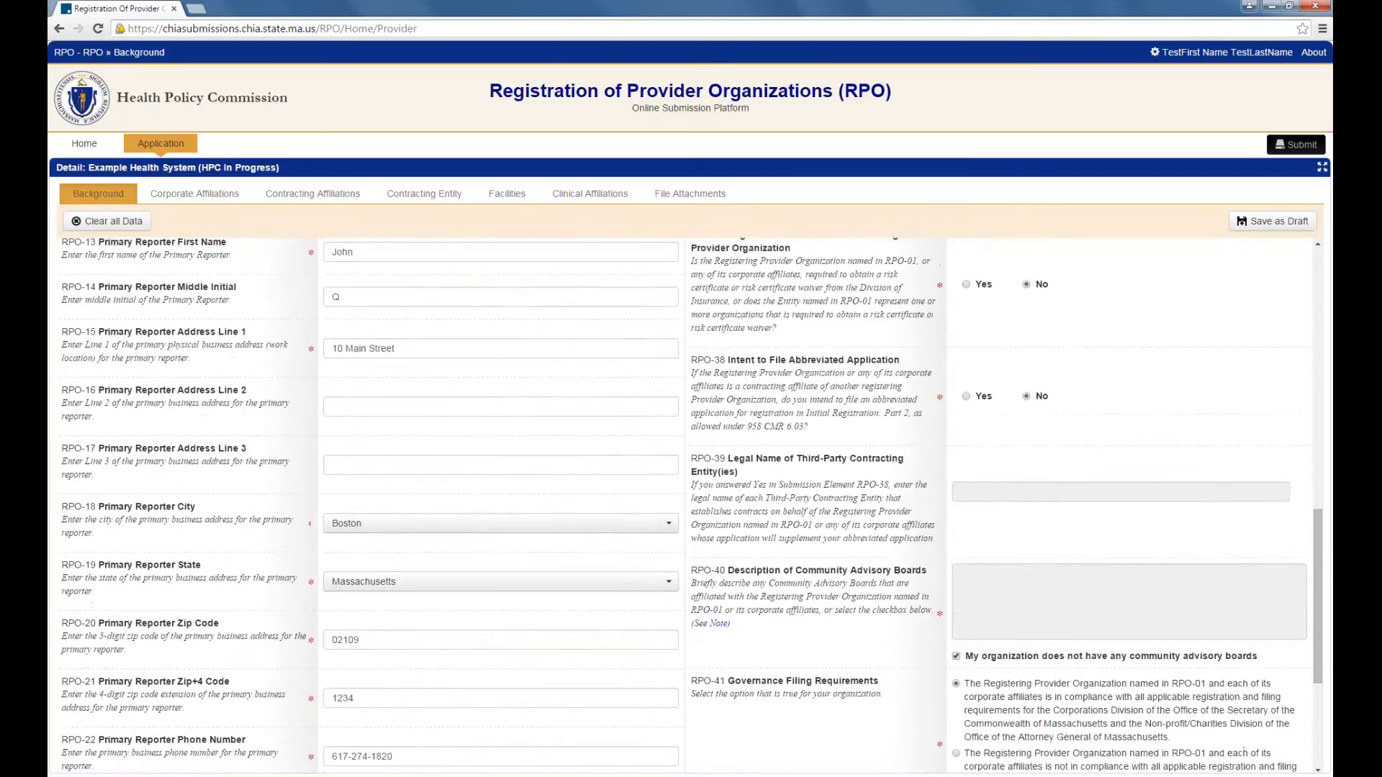
scroll(691, 504, down, 2)
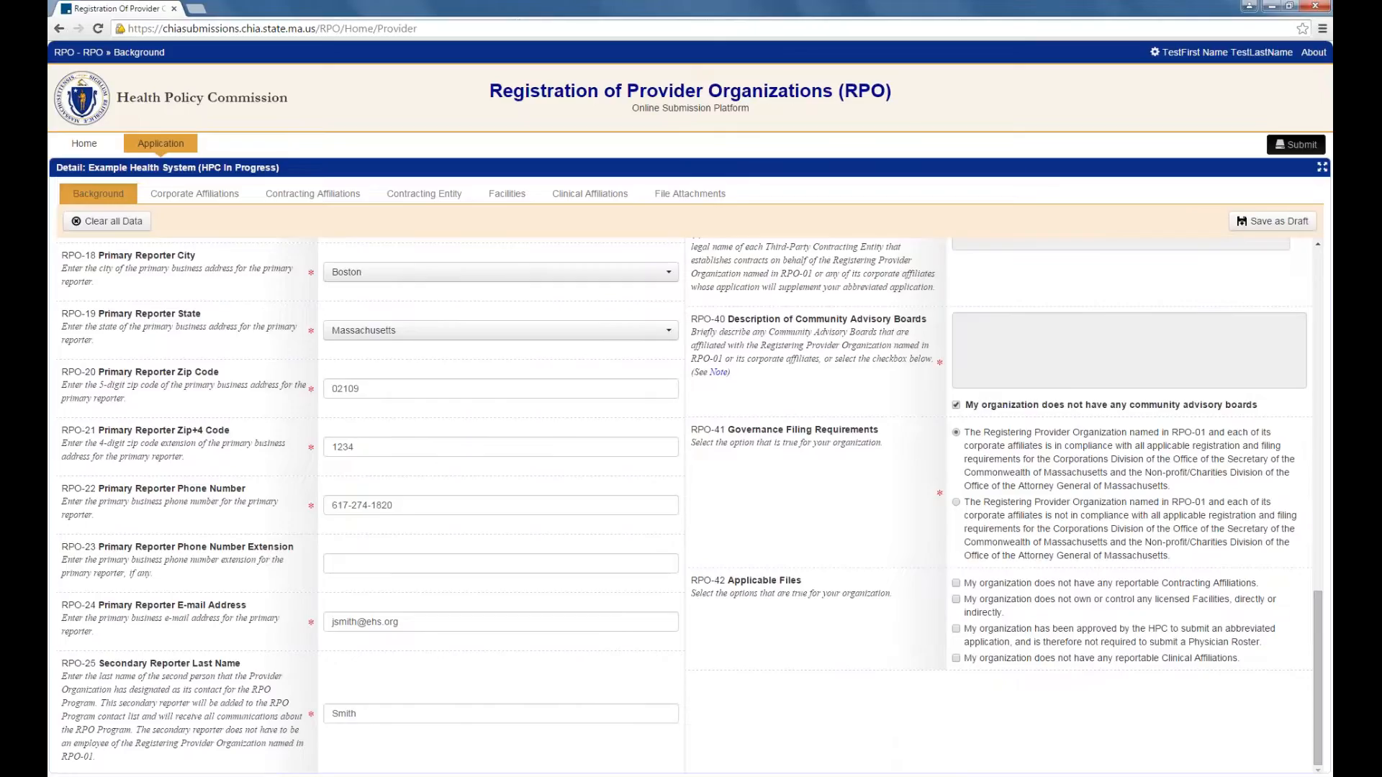
click(955, 600)
click(1255, 224)
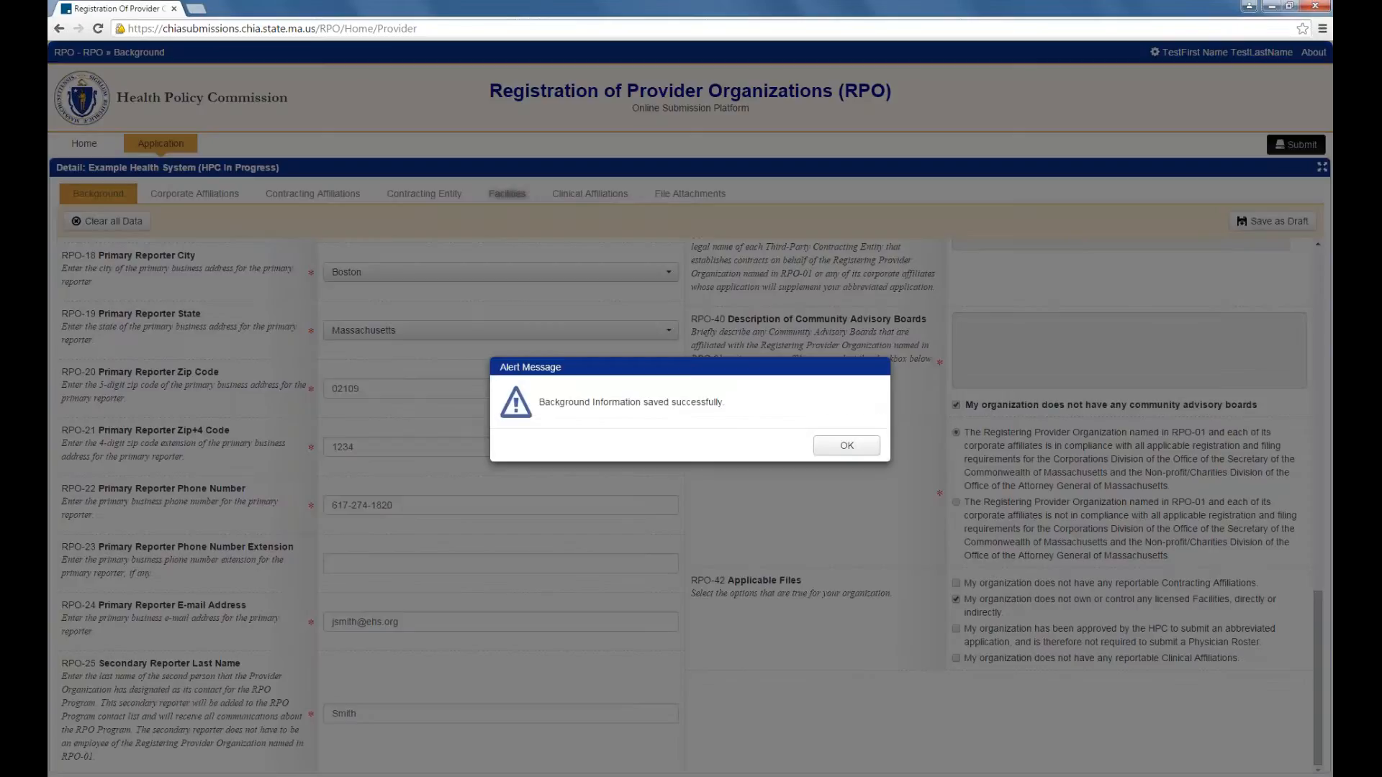
click(847, 446)
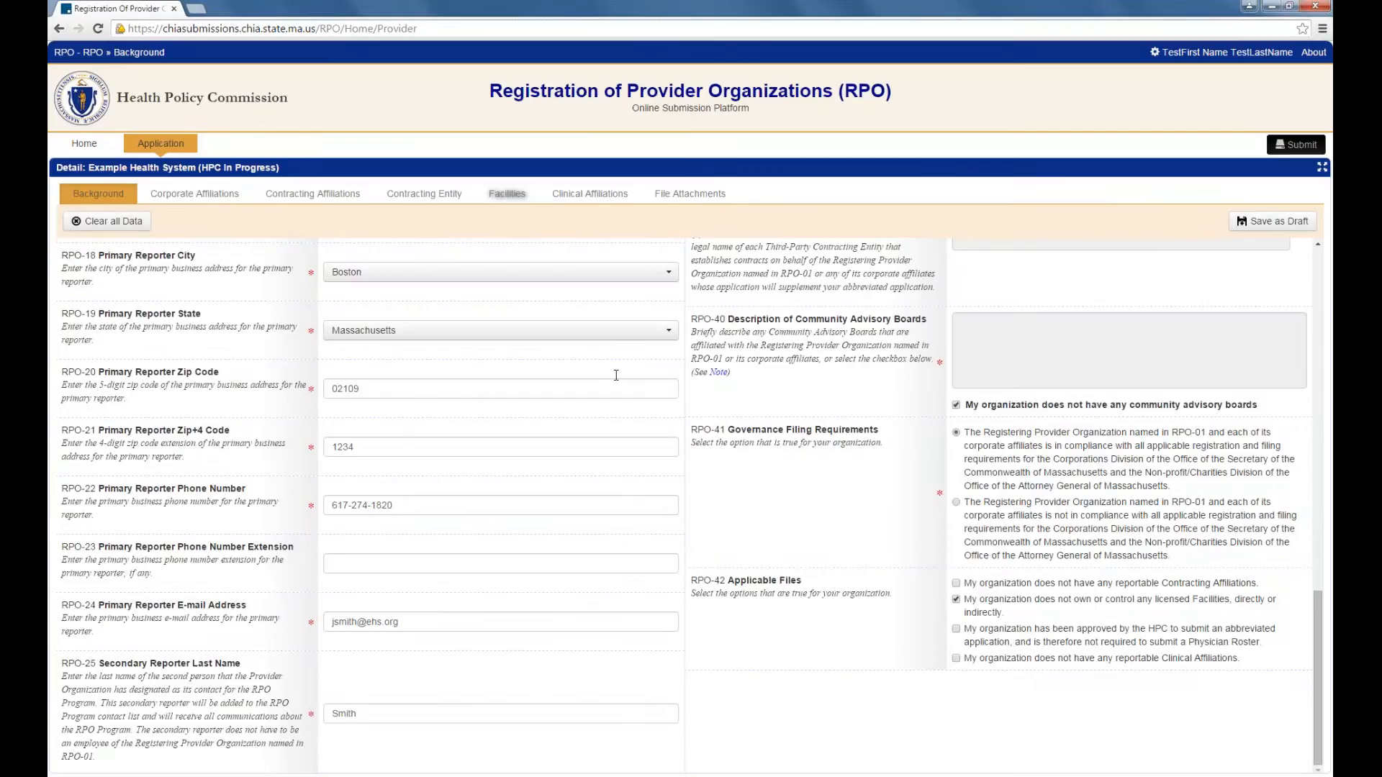
Step: Switch to the Corporate Affiliations section of the application
click(196, 196)
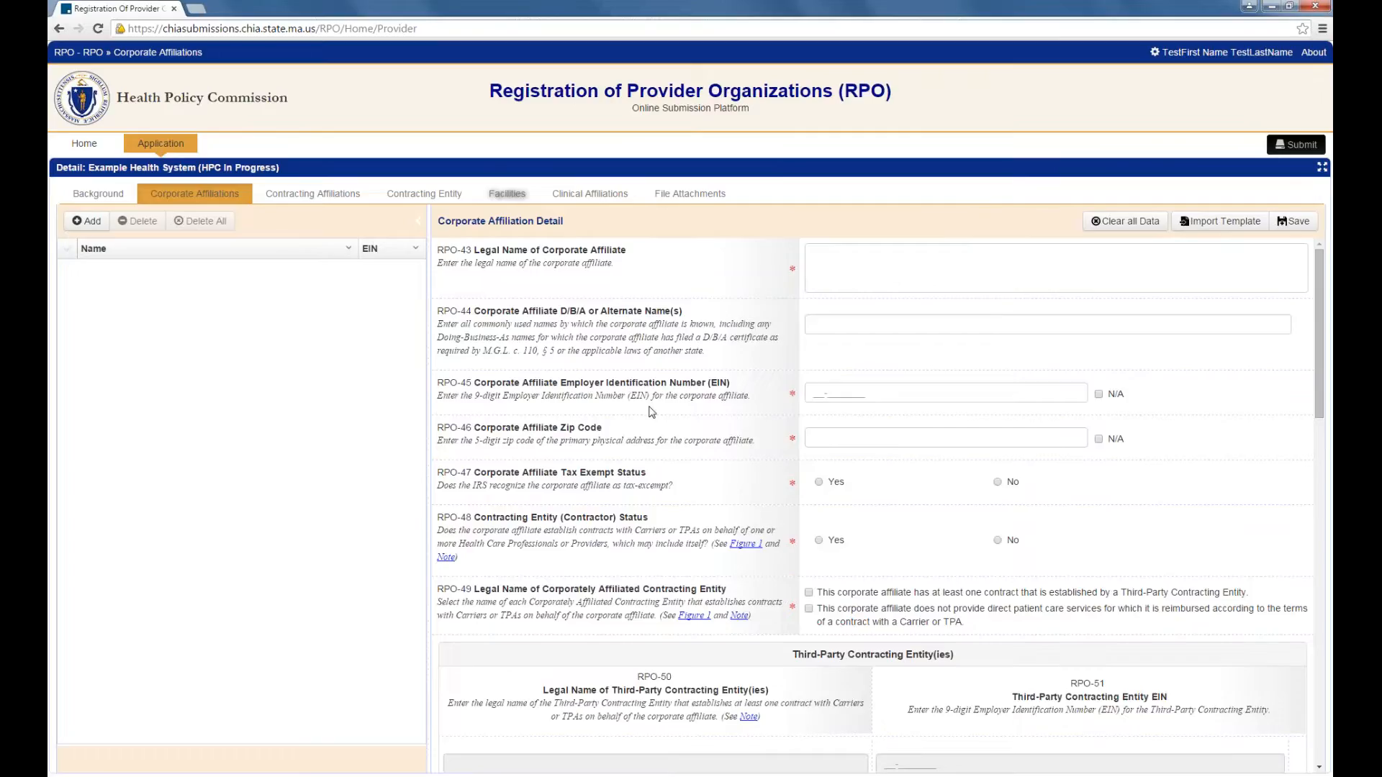
Step: Import the Corporate Affiliations xlsx template, listing five affiliates starting with Example Health System
click(1222, 223)
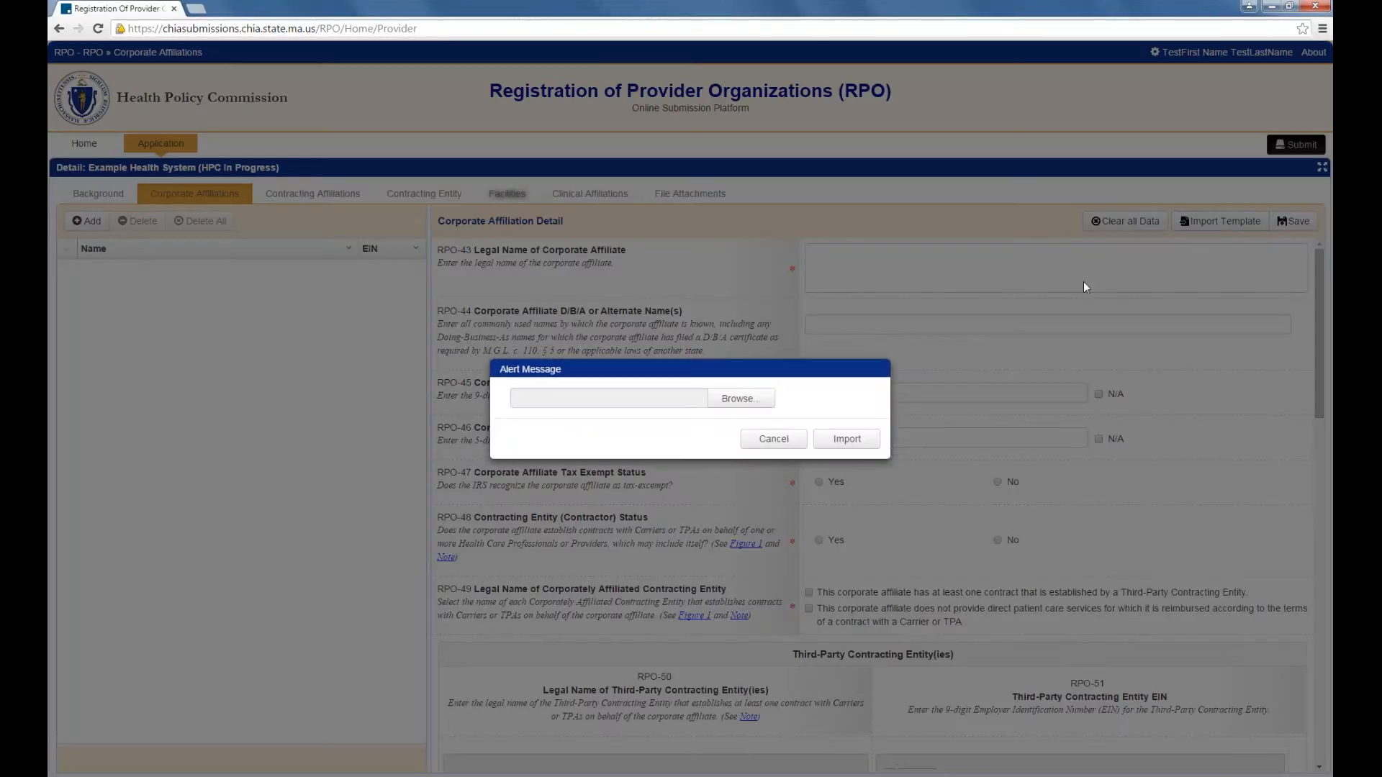
click(738, 400)
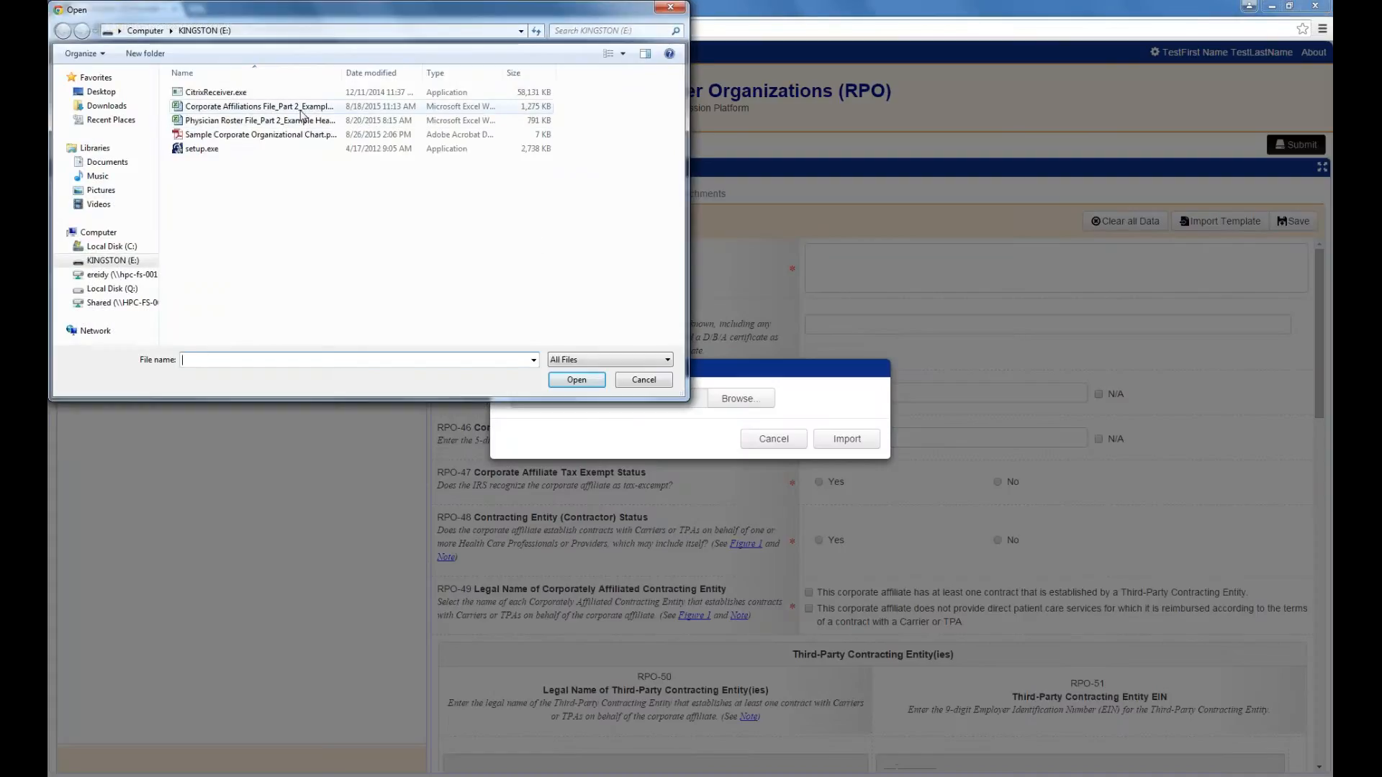
click(300, 108)
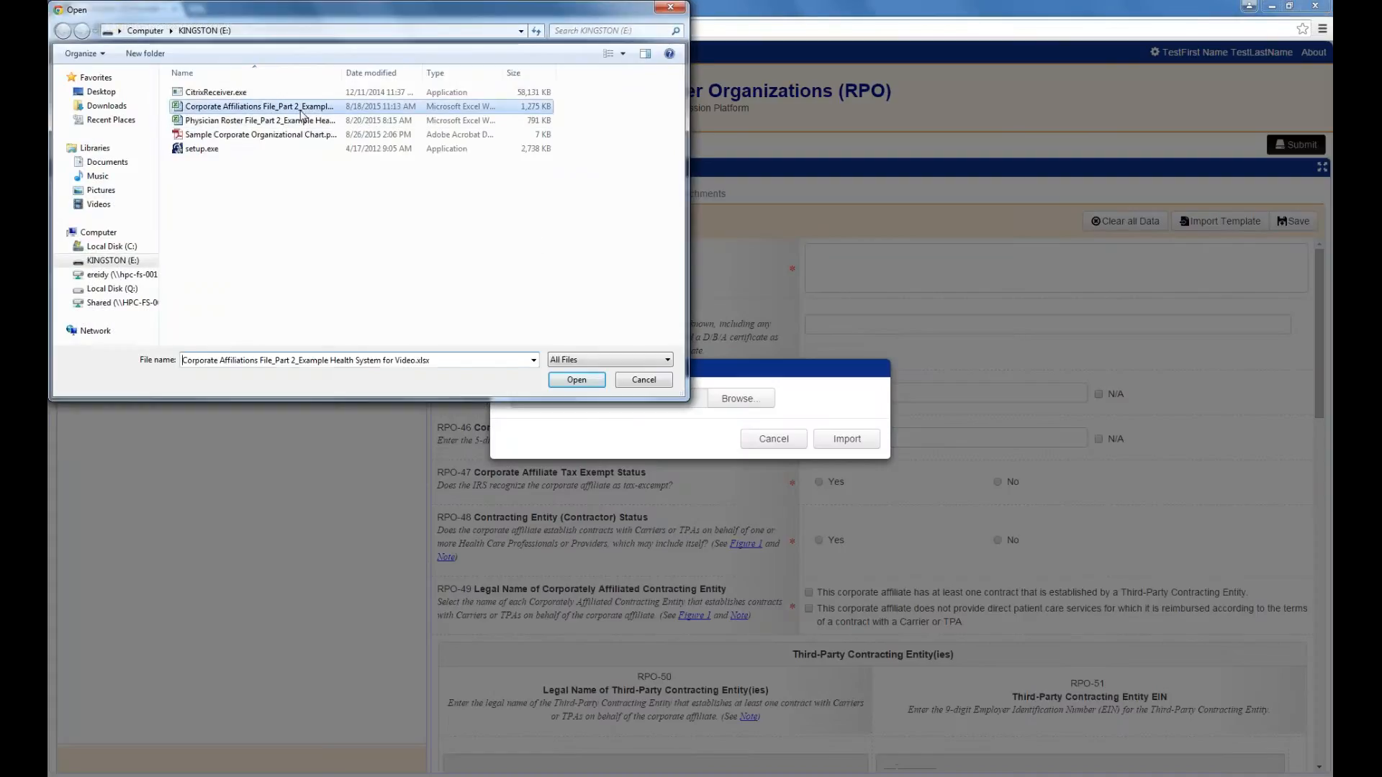
click(581, 382)
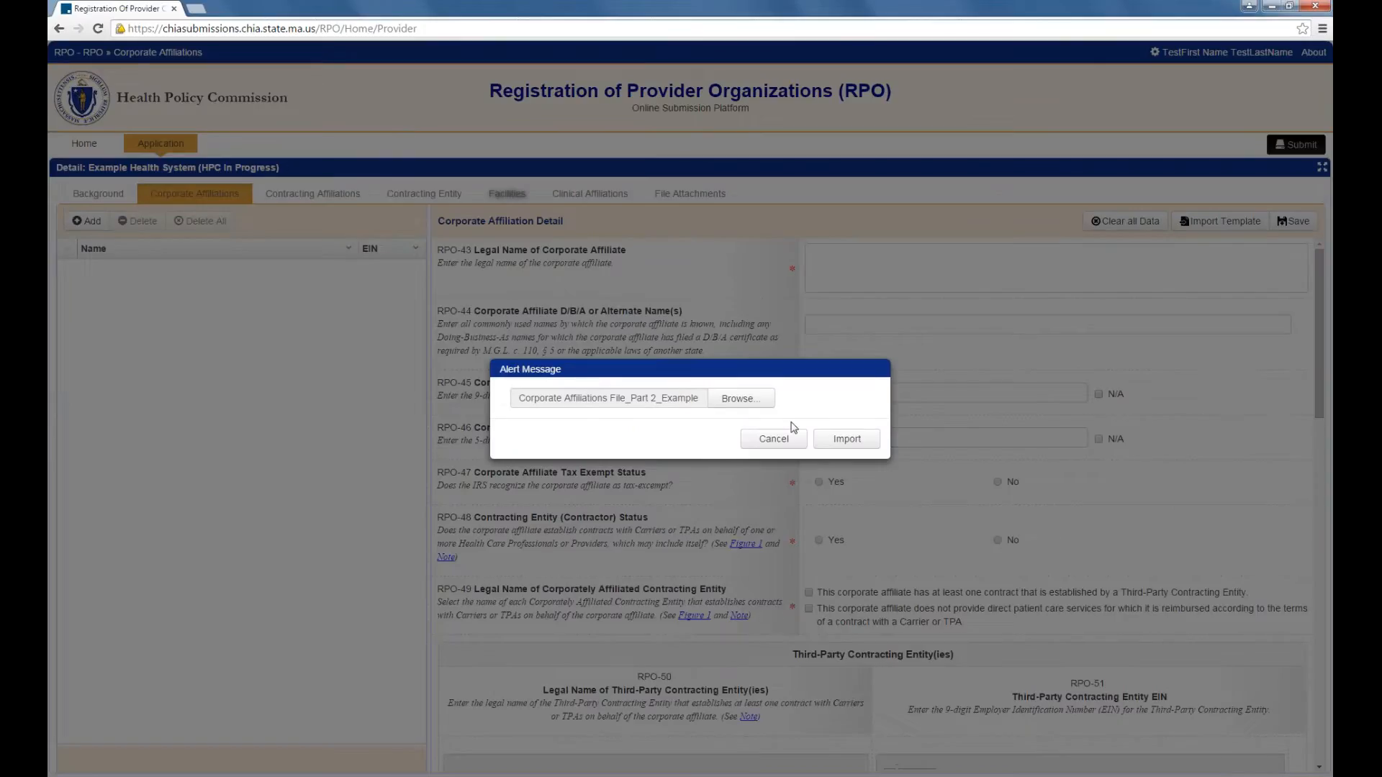
click(845, 440)
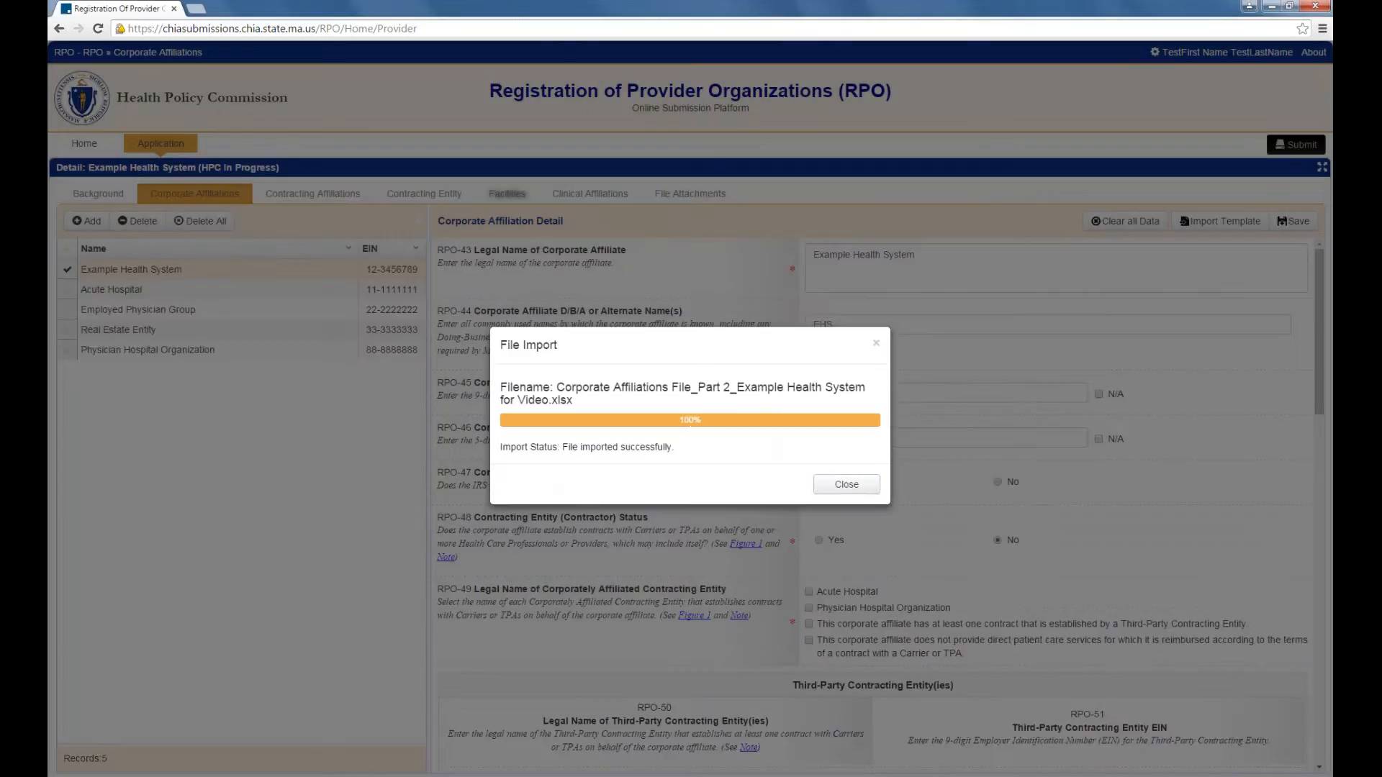
click(845, 481)
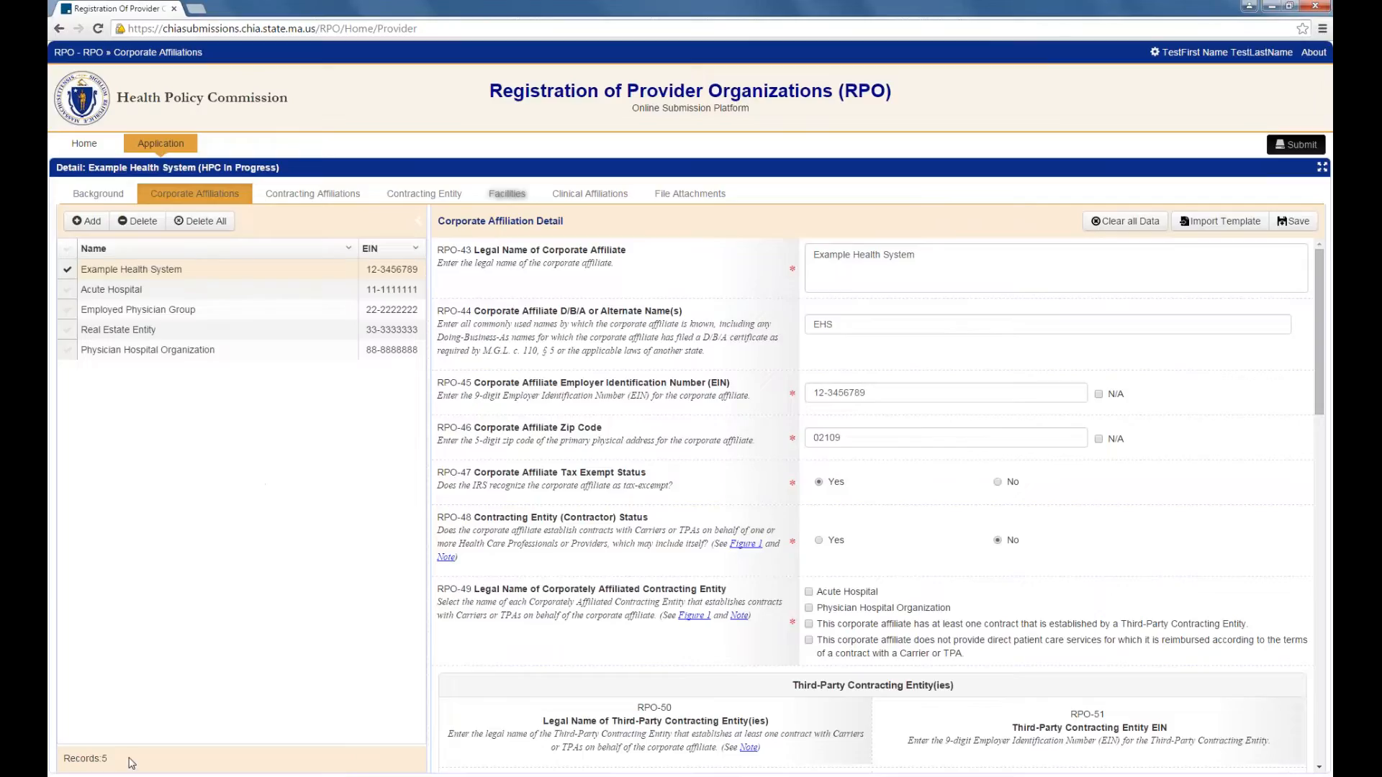
click(120, 252)
click(120, 252)
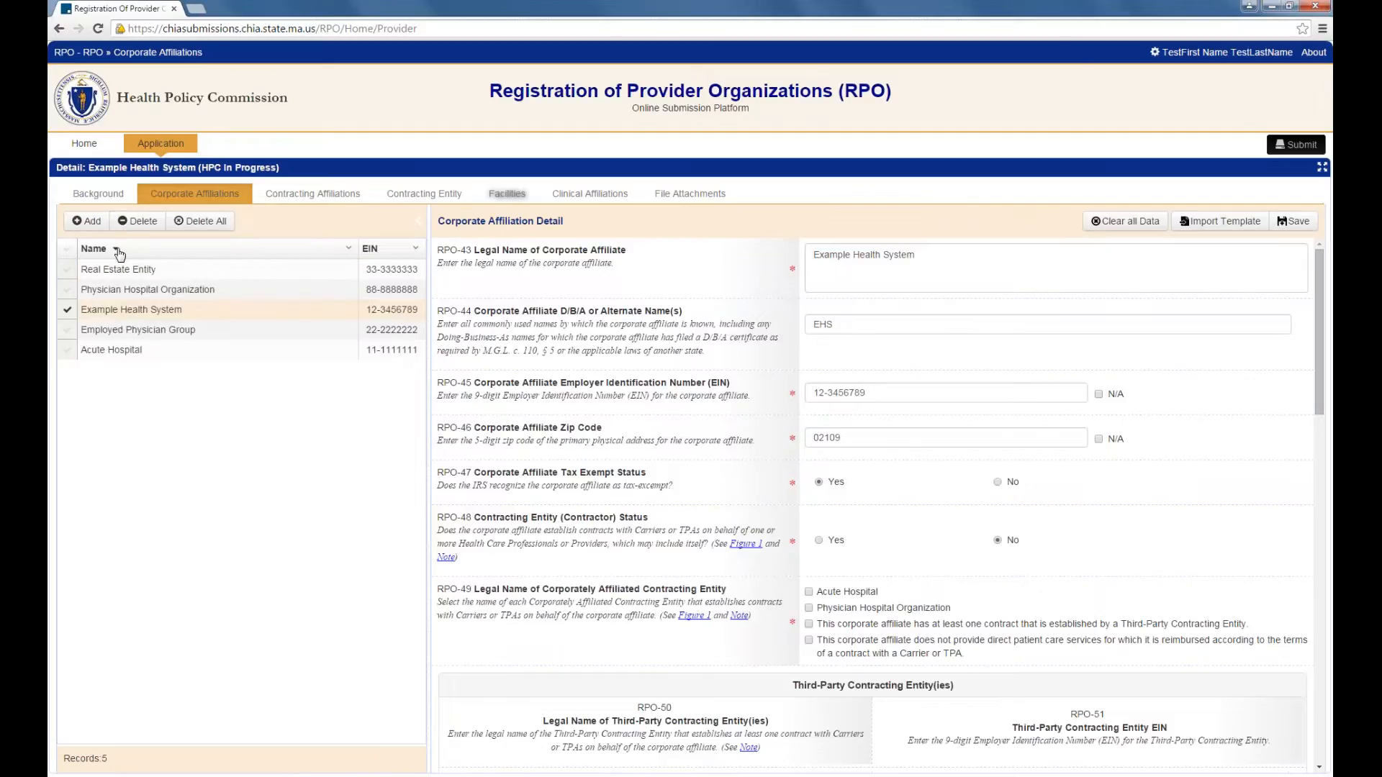
click(67, 292)
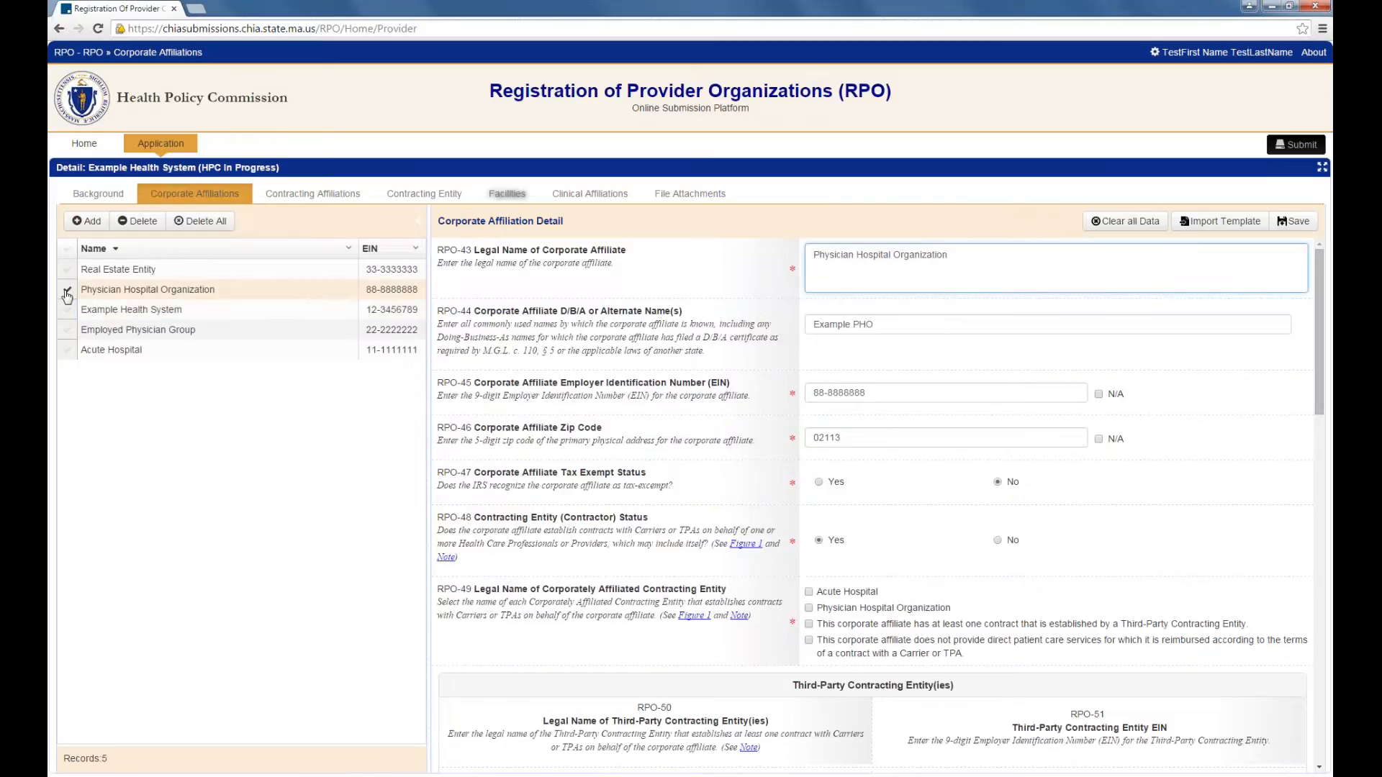
click(88, 222)
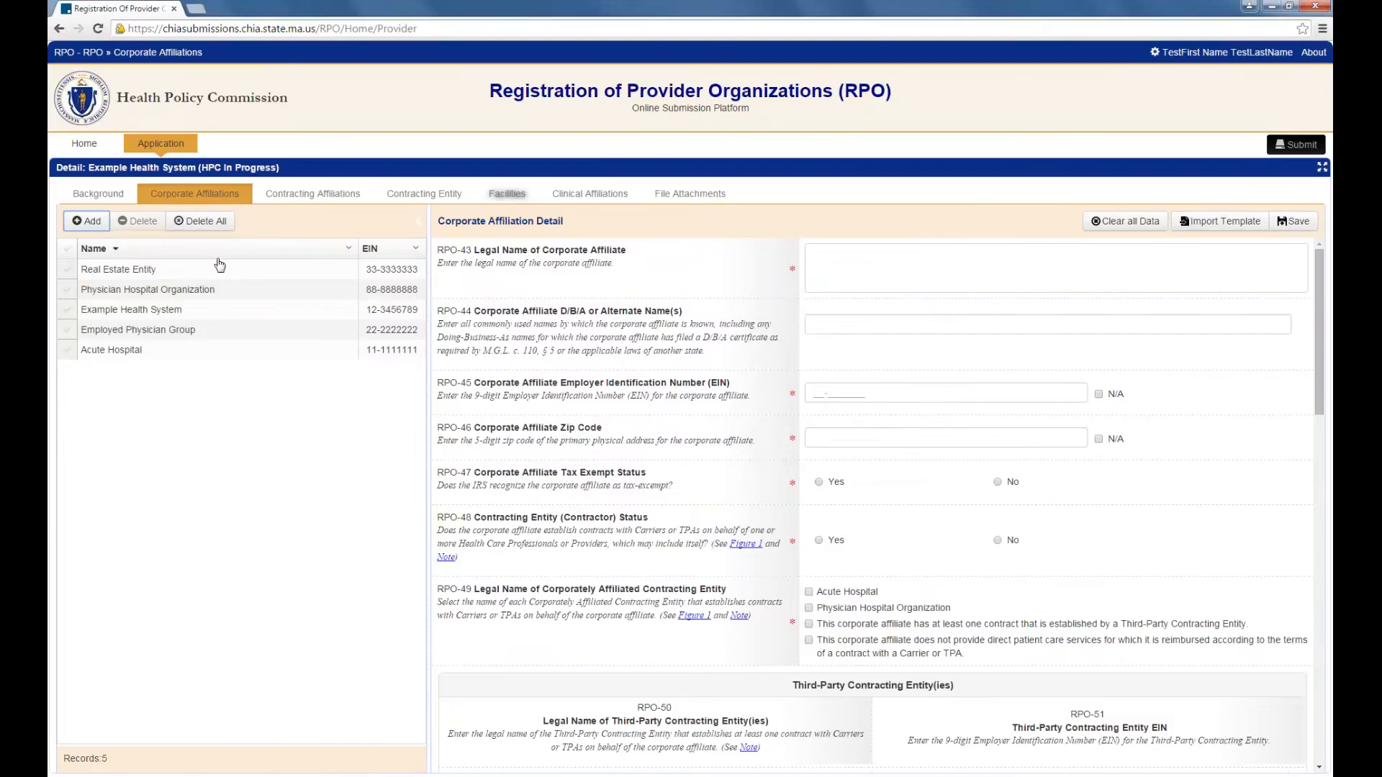
click(67, 272)
click(137, 222)
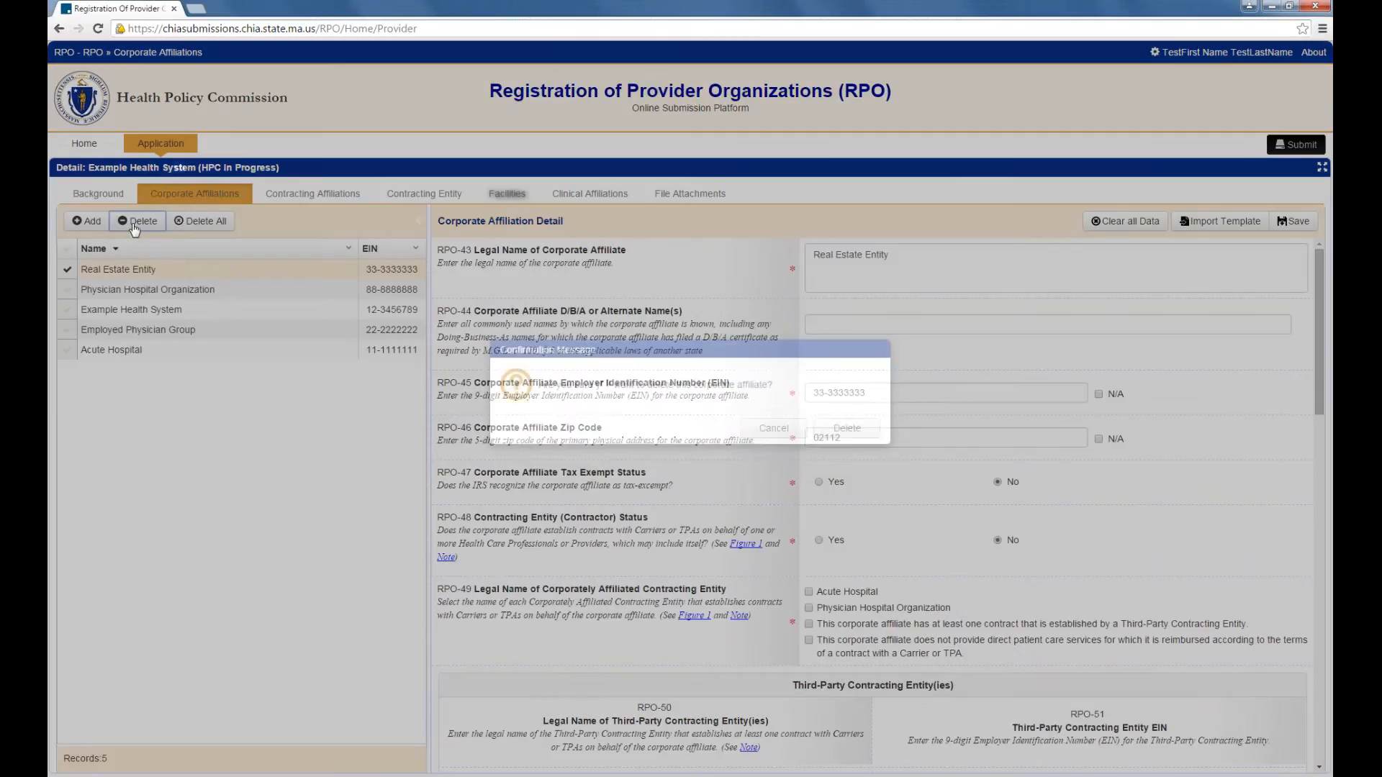
click(785, 447)
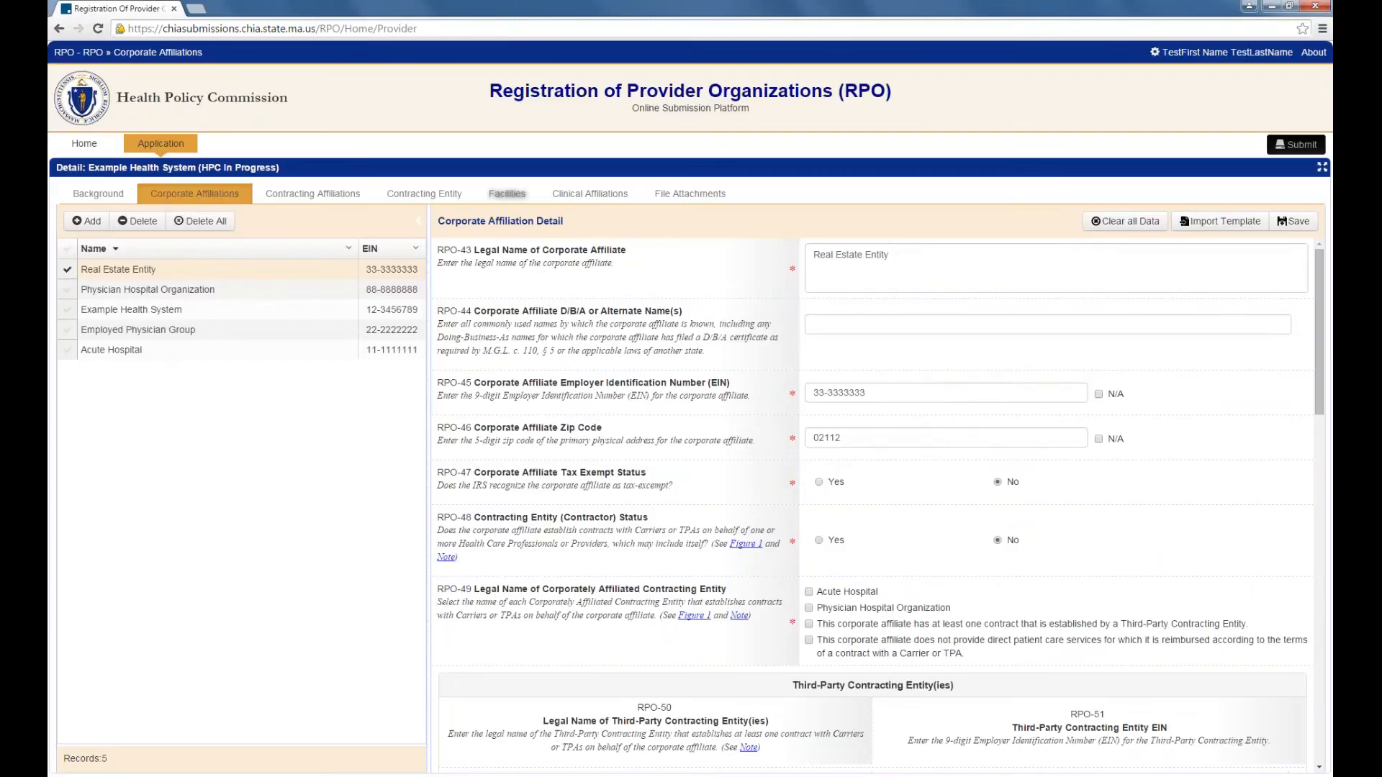
click(200, 221)
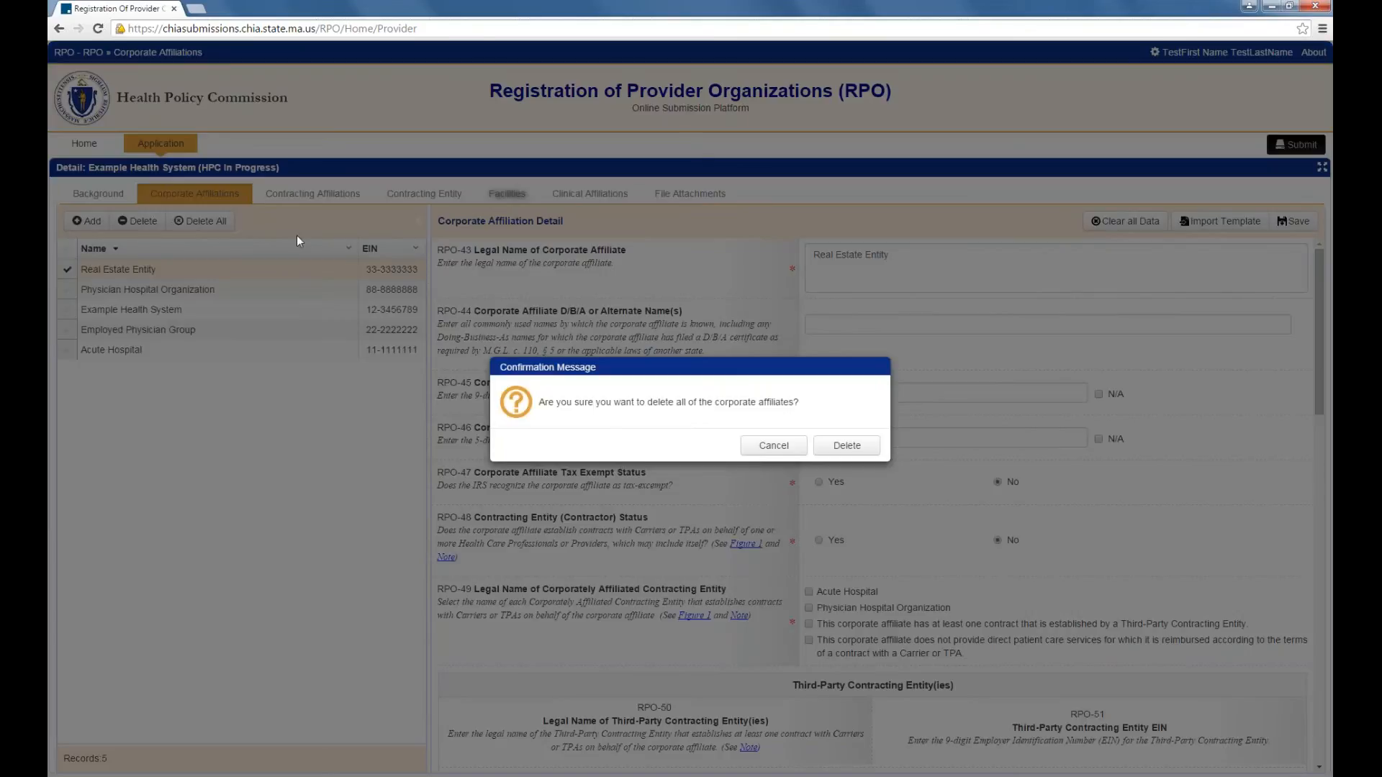
click(773, 448)
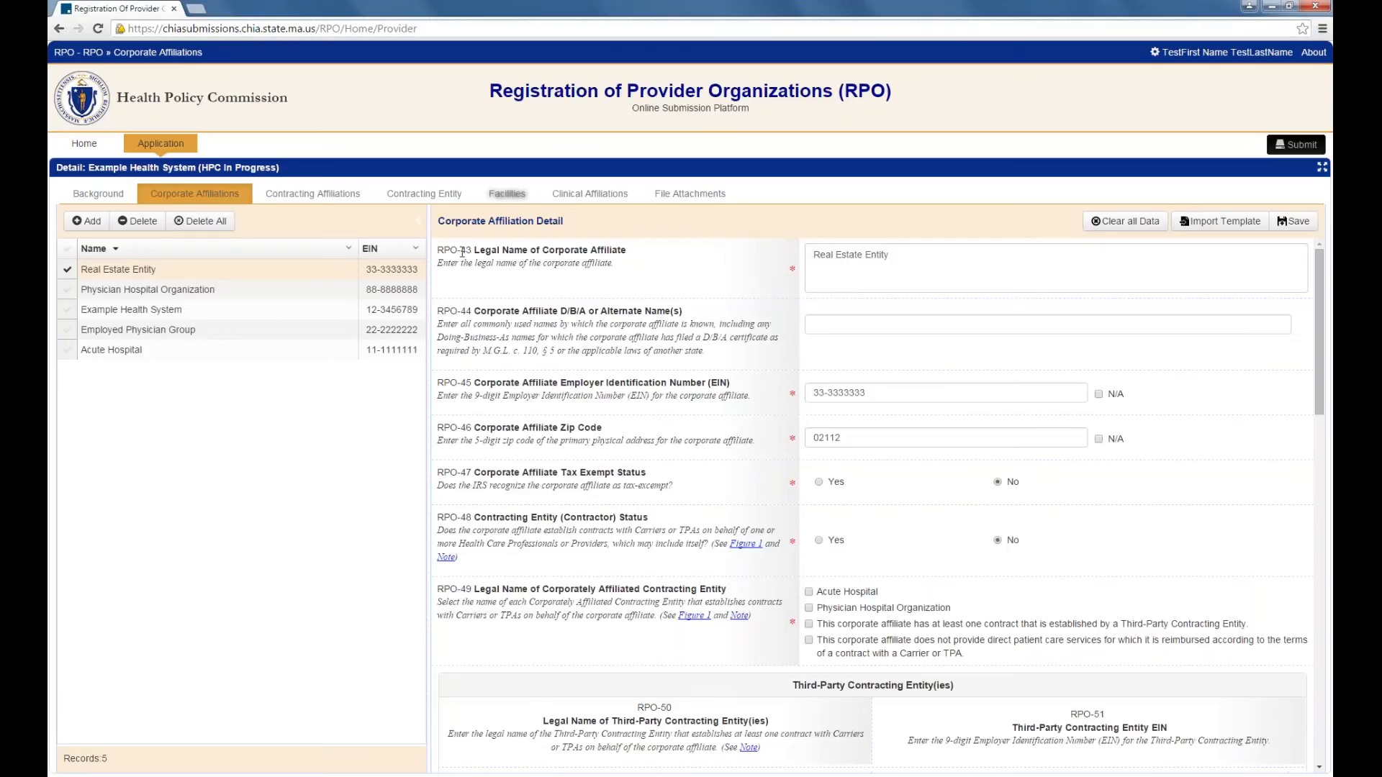
Step: Collapse and restore the affiliate list panel, then go to Contracting Affiliations
click(419, 222)
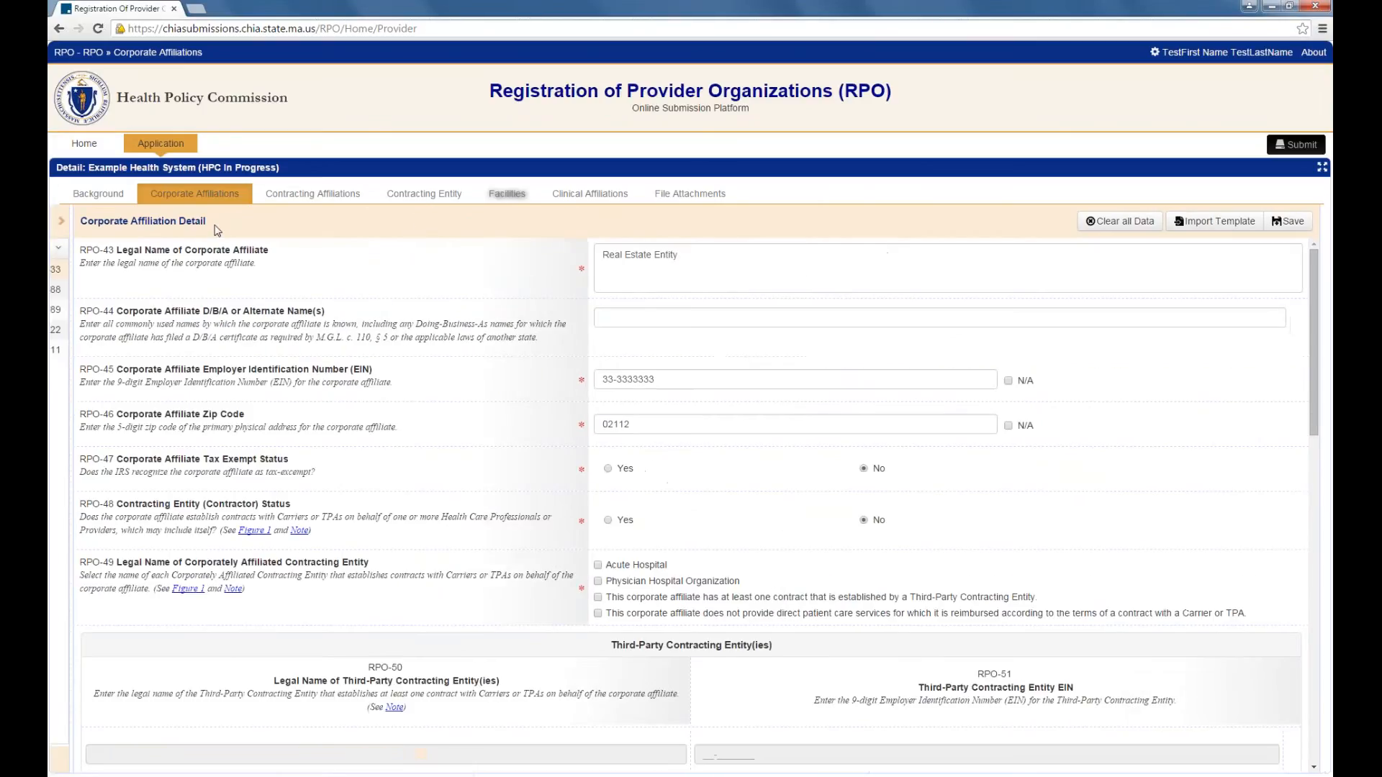
click(61, 222)
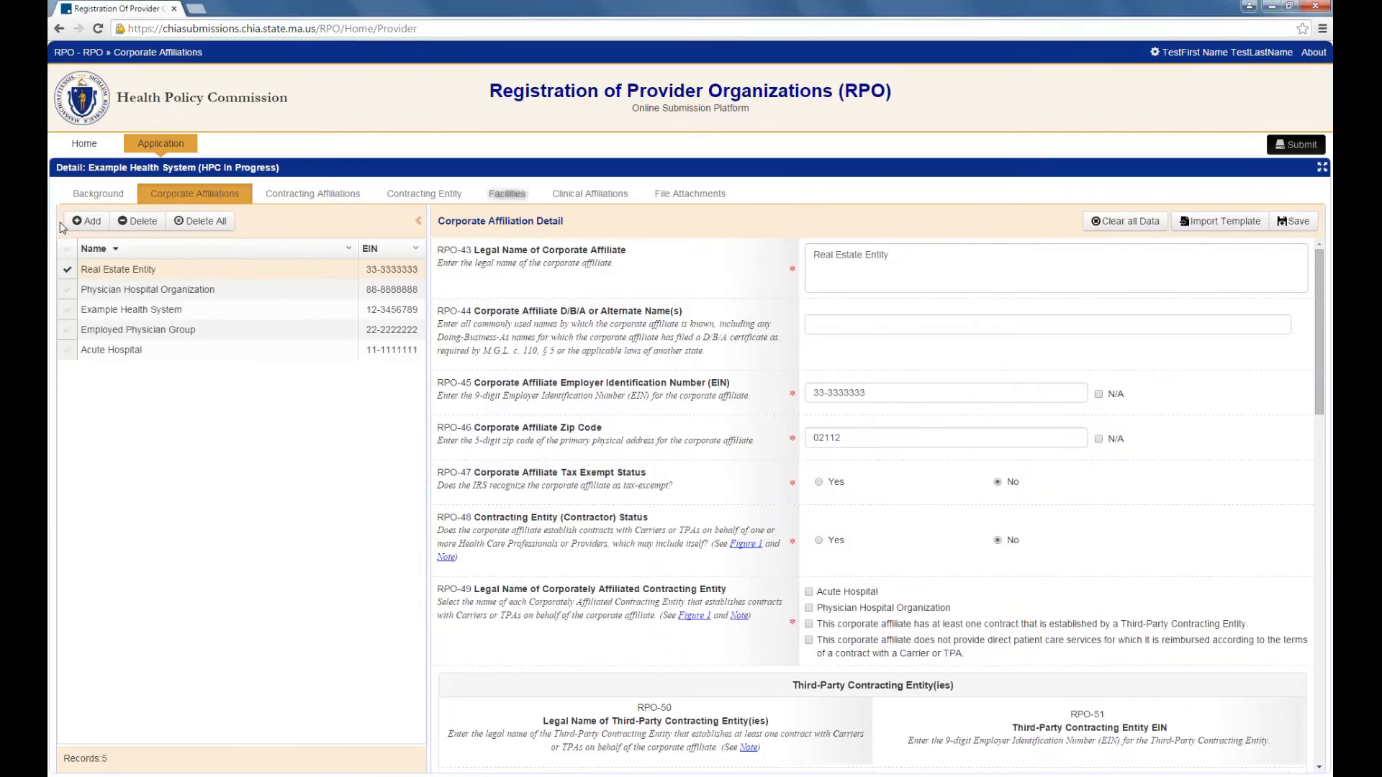
click(312, 193)
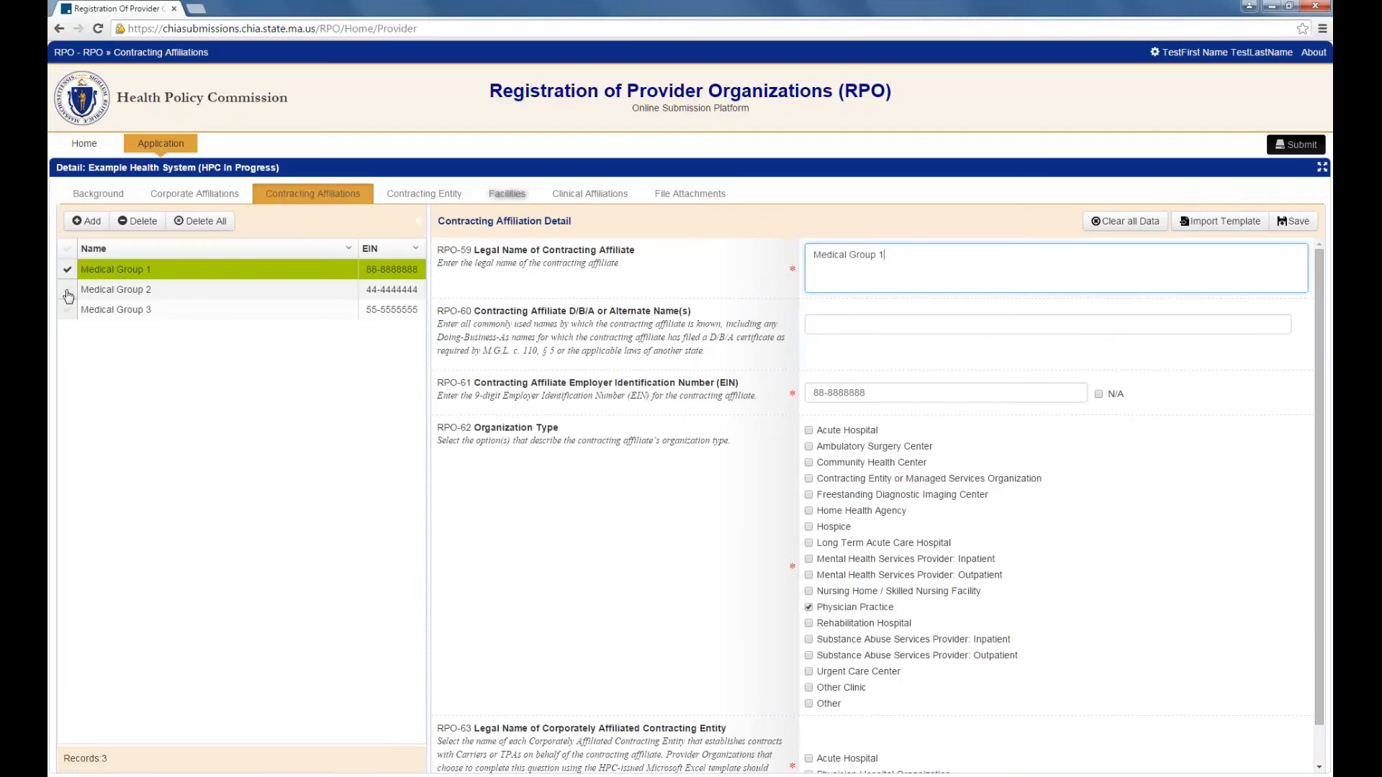
Step: Uncheck Physician Practice under RPO-62 for Medical Group 1, save, then go to Contracting Entity
click(809, 608)
click(1294, 221)
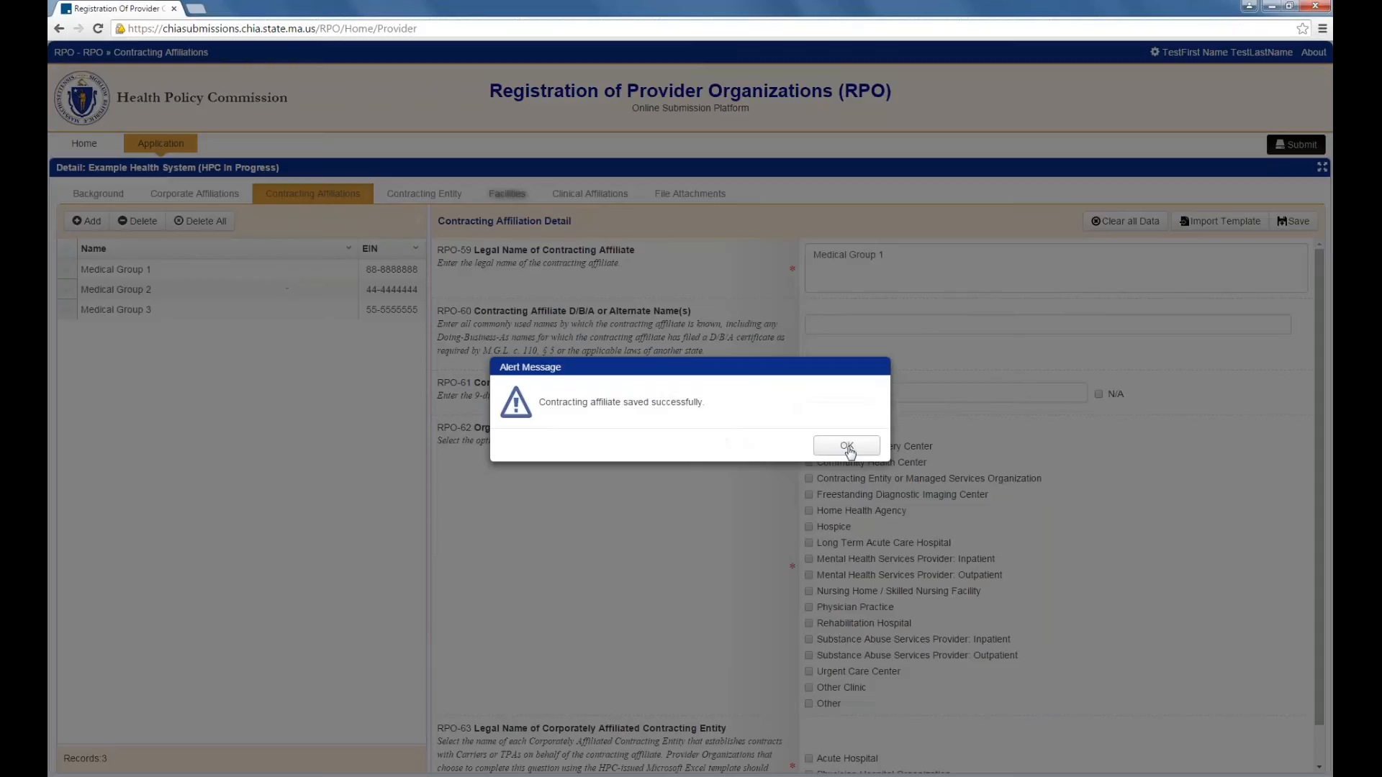
click(846, 434)
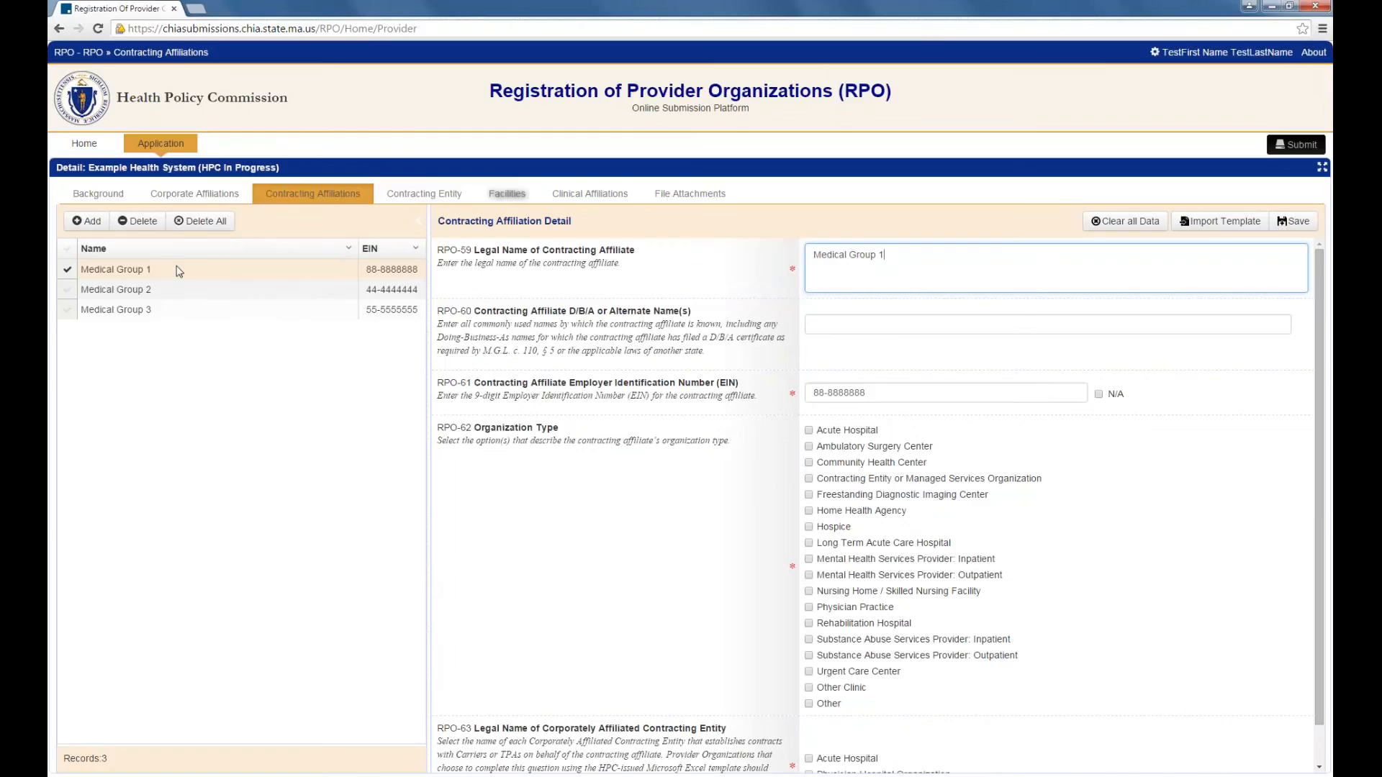
click(424, 194)
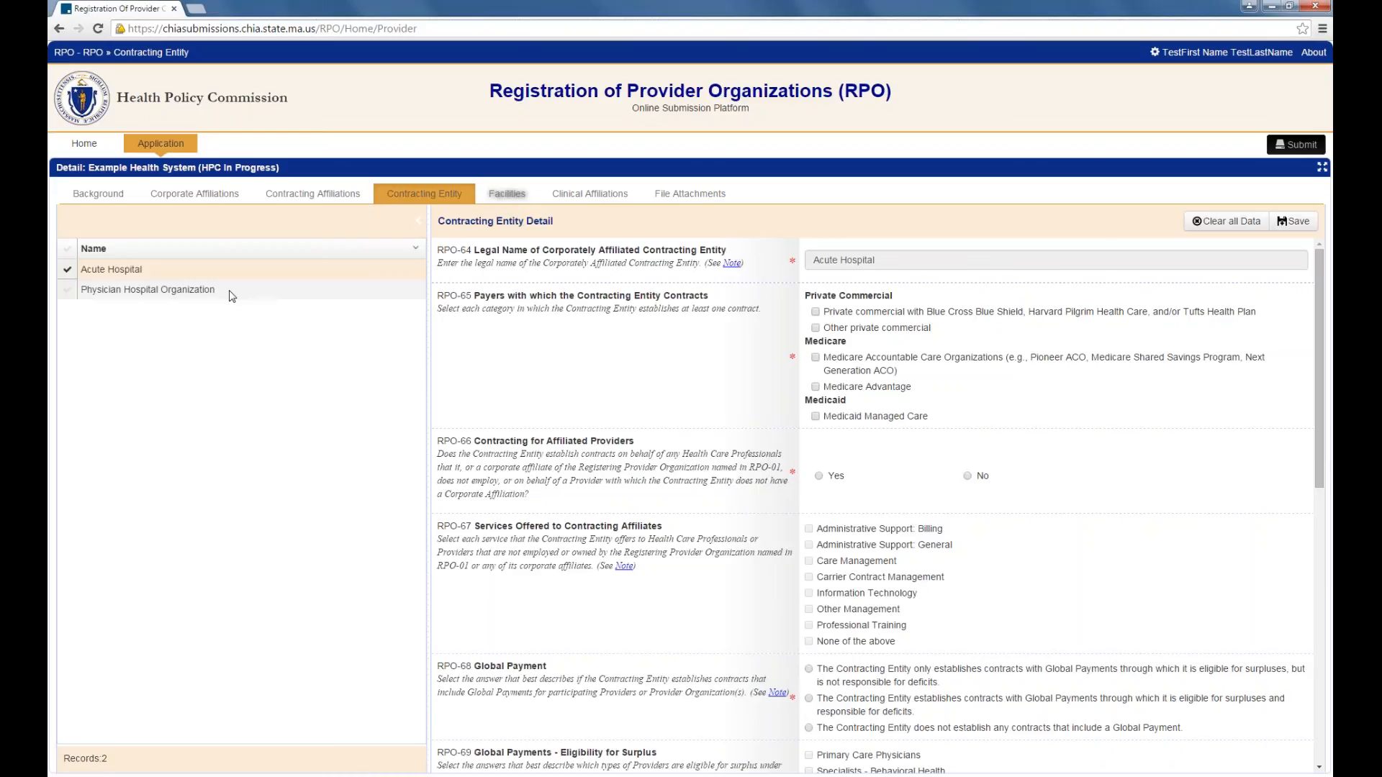
Step: Set RPO-66 to No for Acute Hospital, save it, then go to File Attachments
click(820, 476)
click(967, 478)
click(1293, 221)
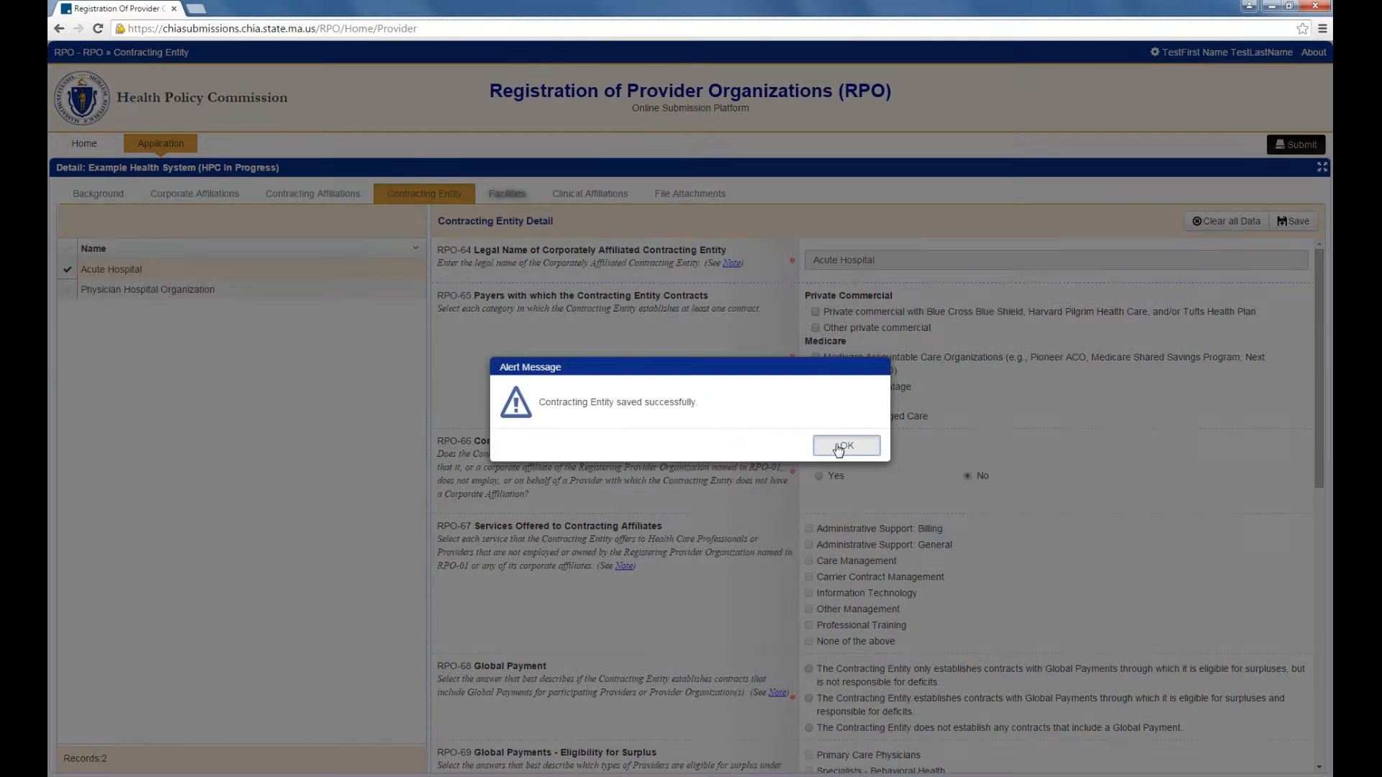
click(841, 446)
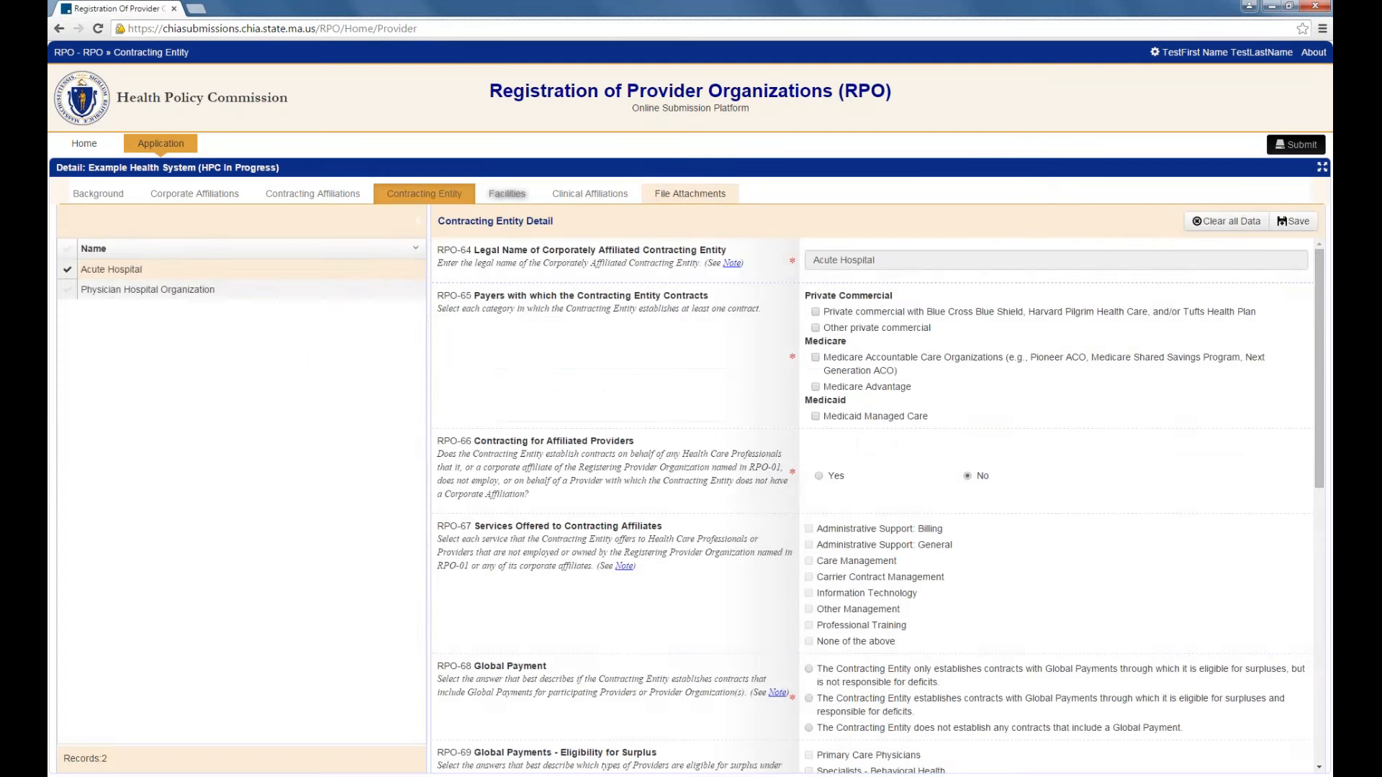
click(691, 195)
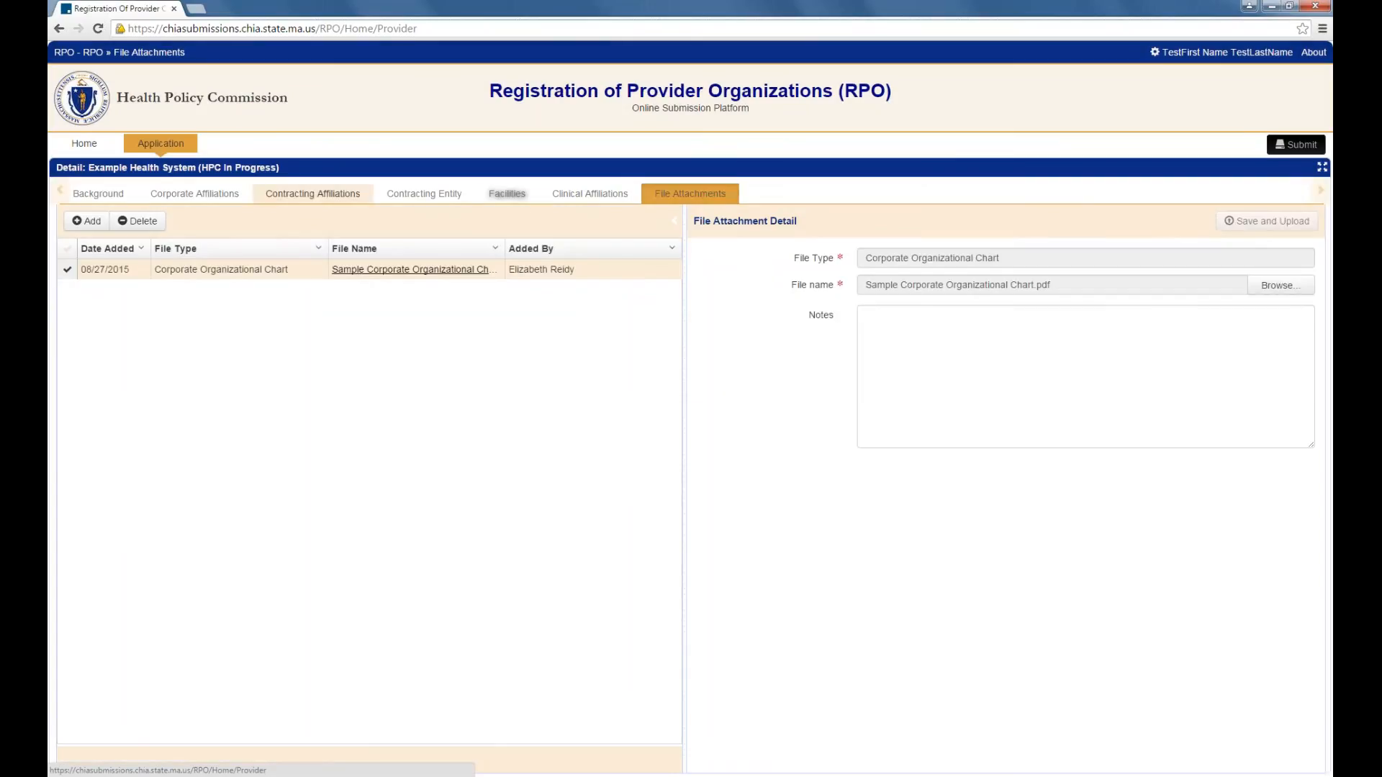
Step: Add a Physician Roster attachment from Physician Roster File_Part 2_Example Health System.xlsx and upload it
click(86, 222)
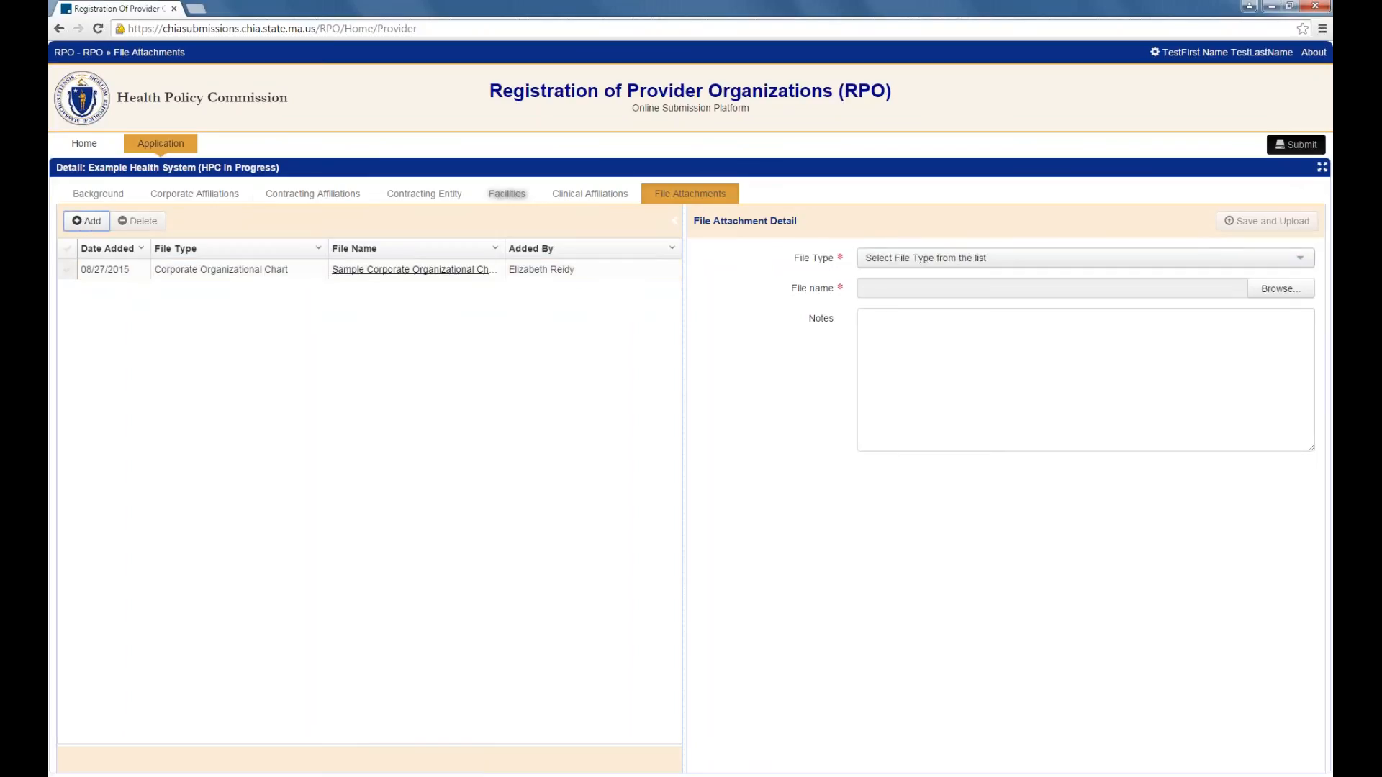
click(887, 263)
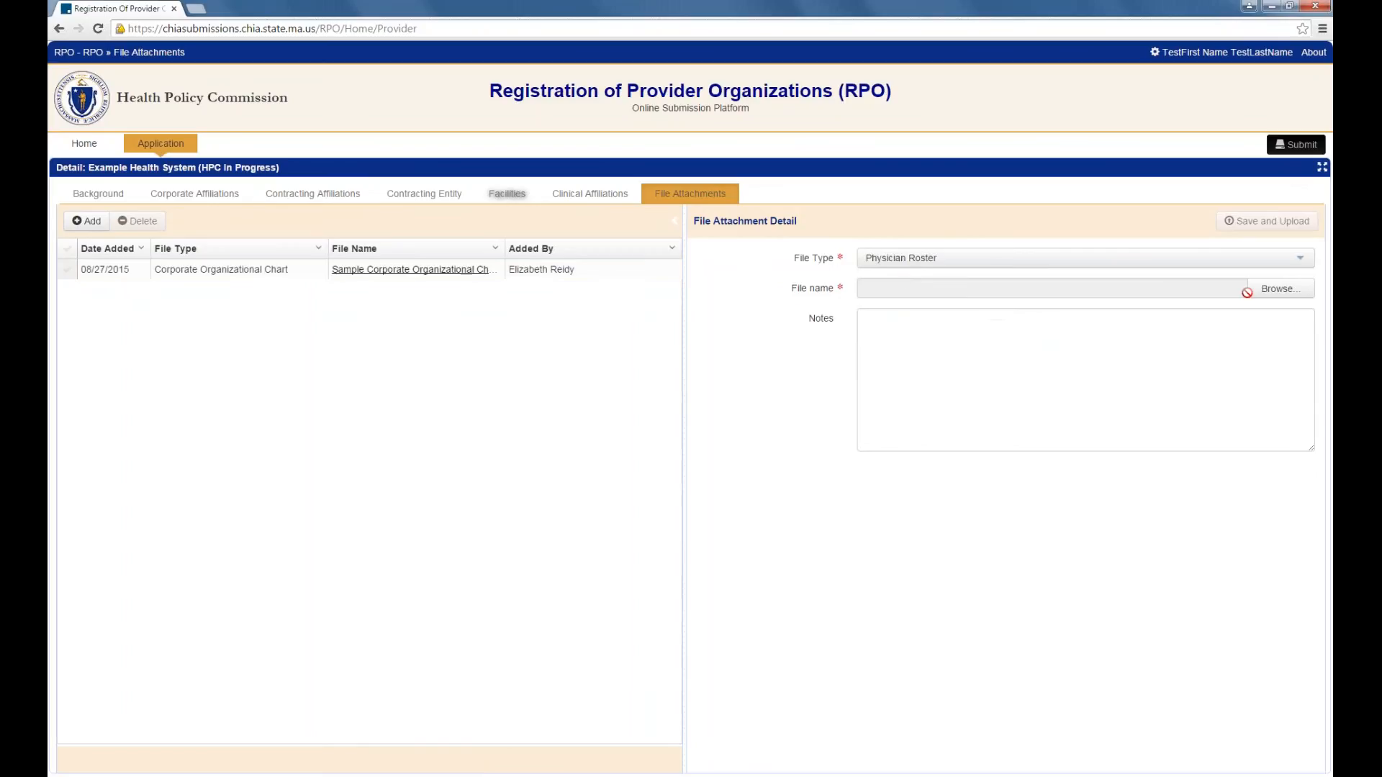
click(1278, 290)
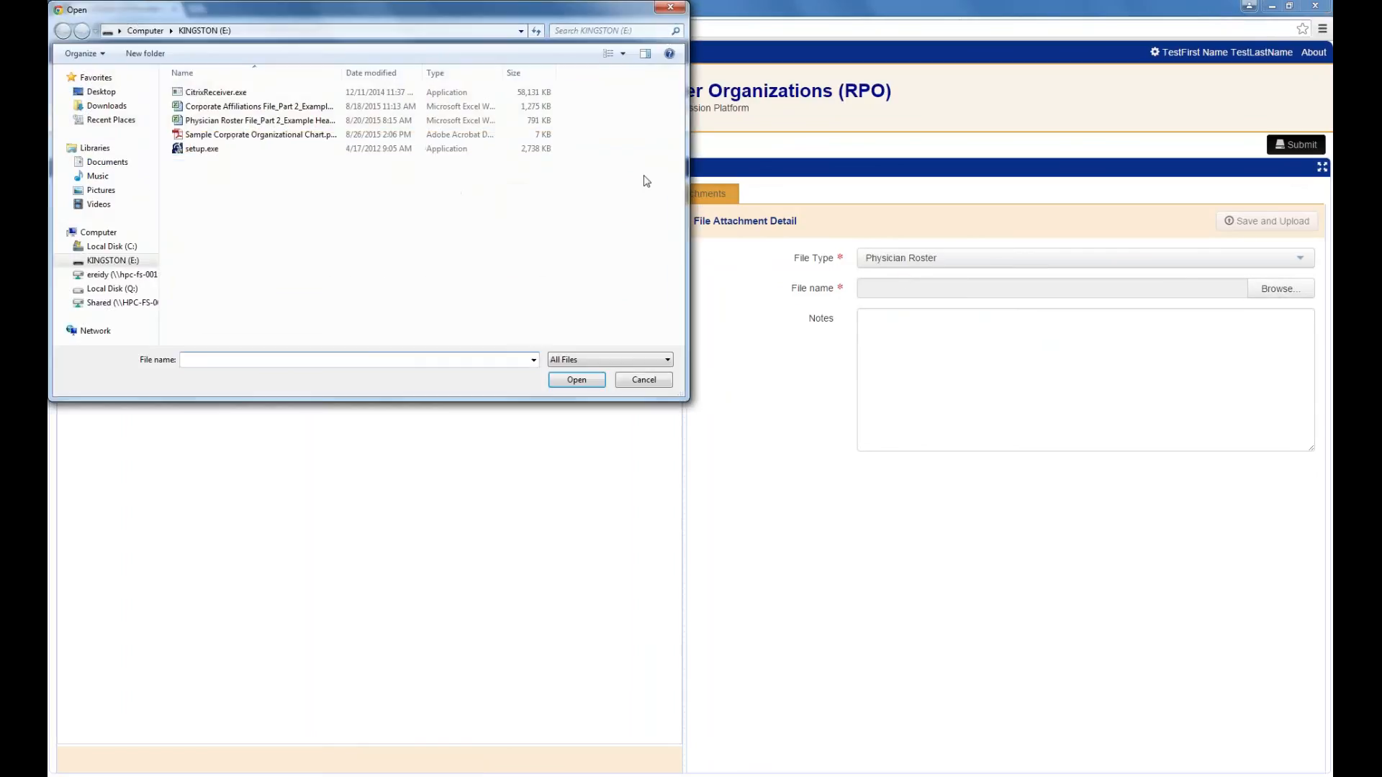
click(401, 121)
click(577, 381)
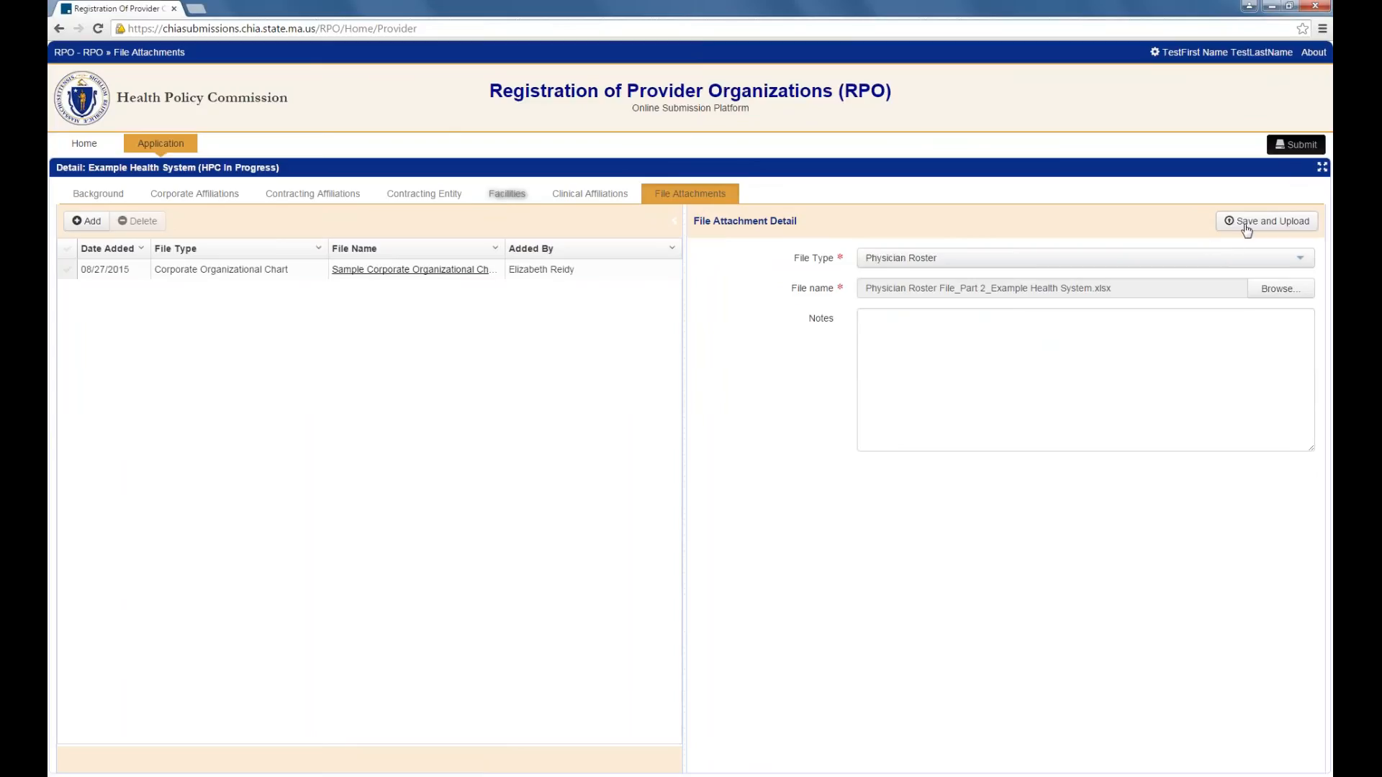
click(895, 319)
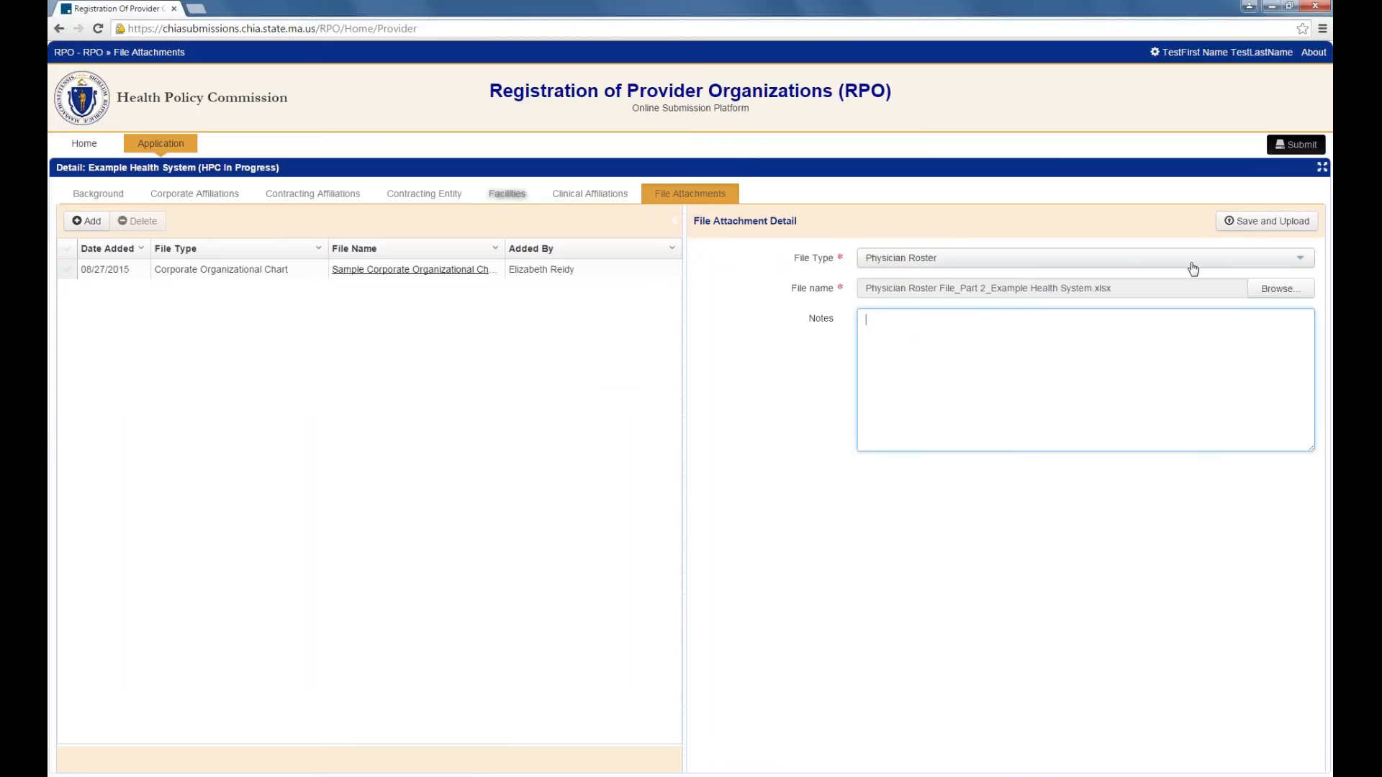
click(1236, 225)
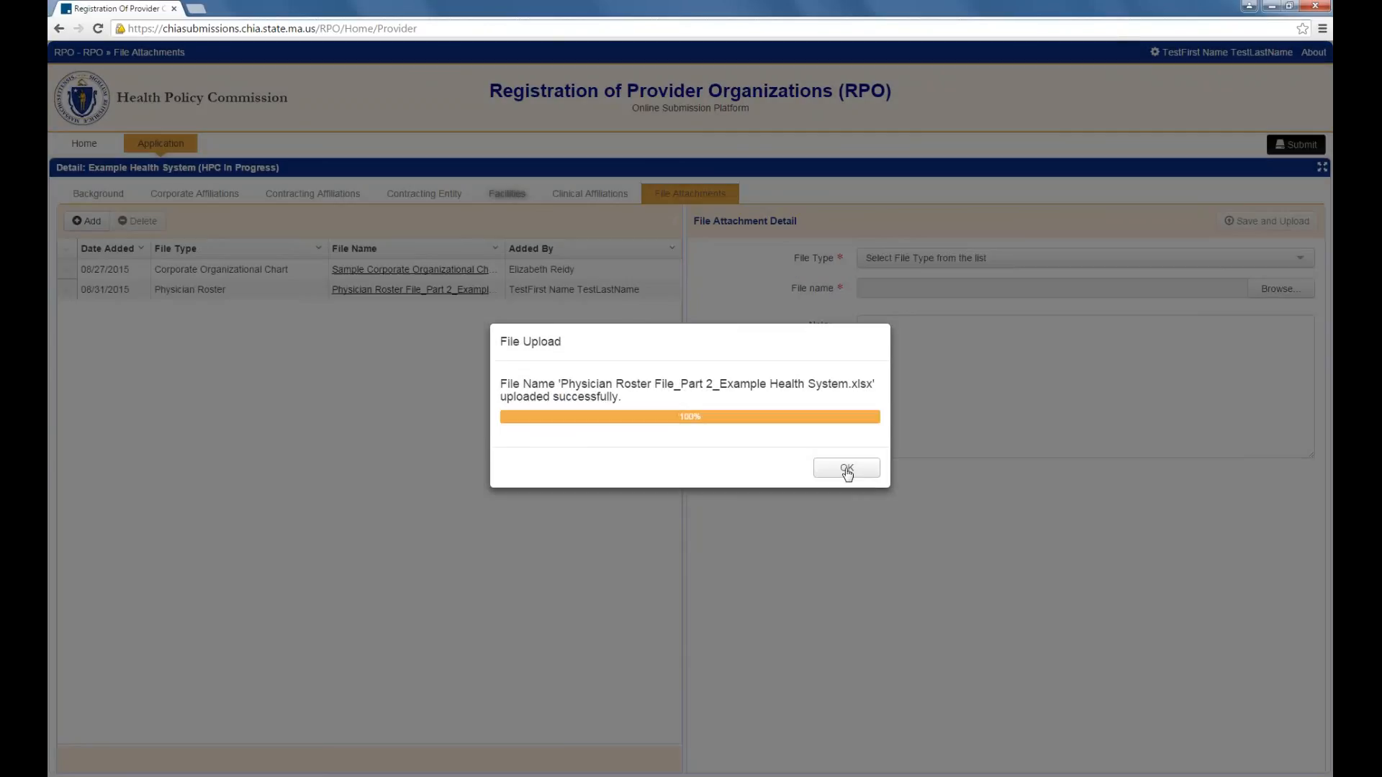
click(847, 458)
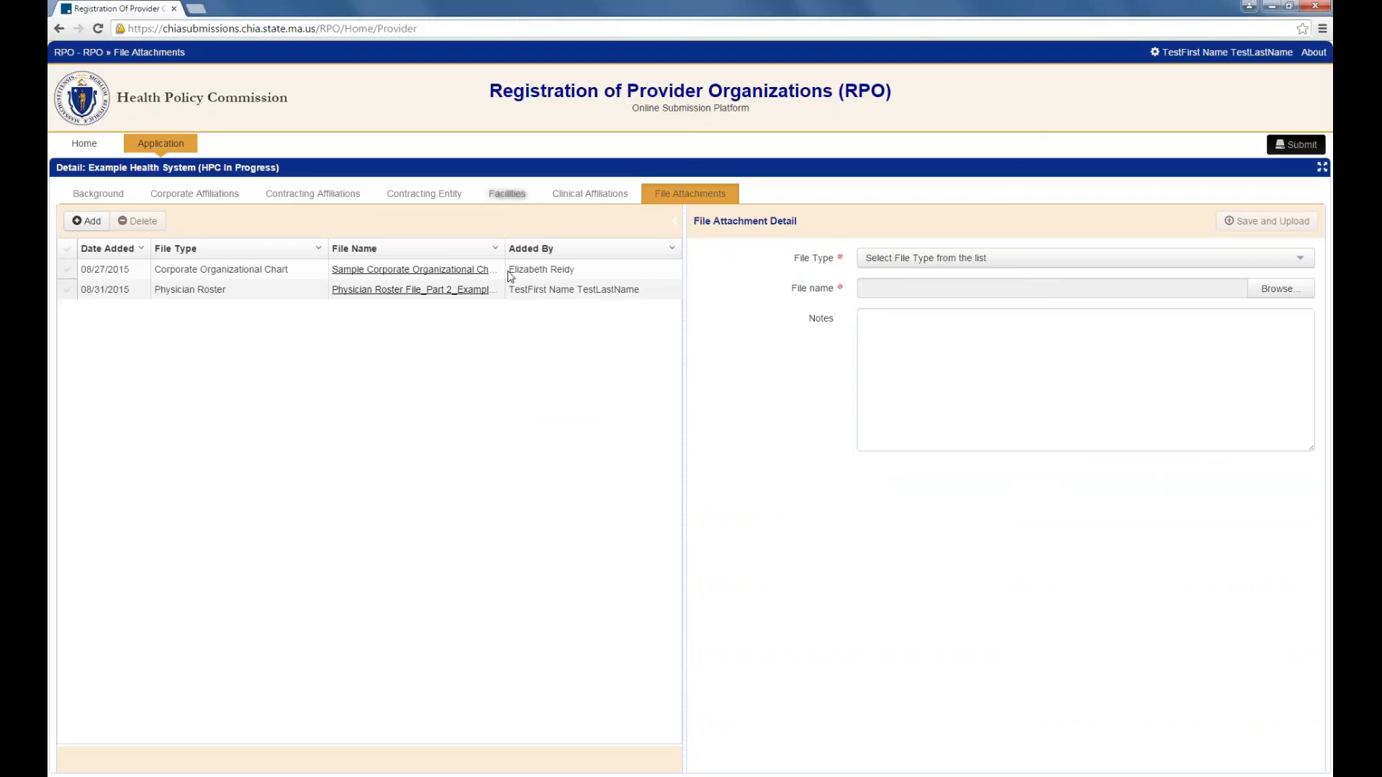
click(377, 291)
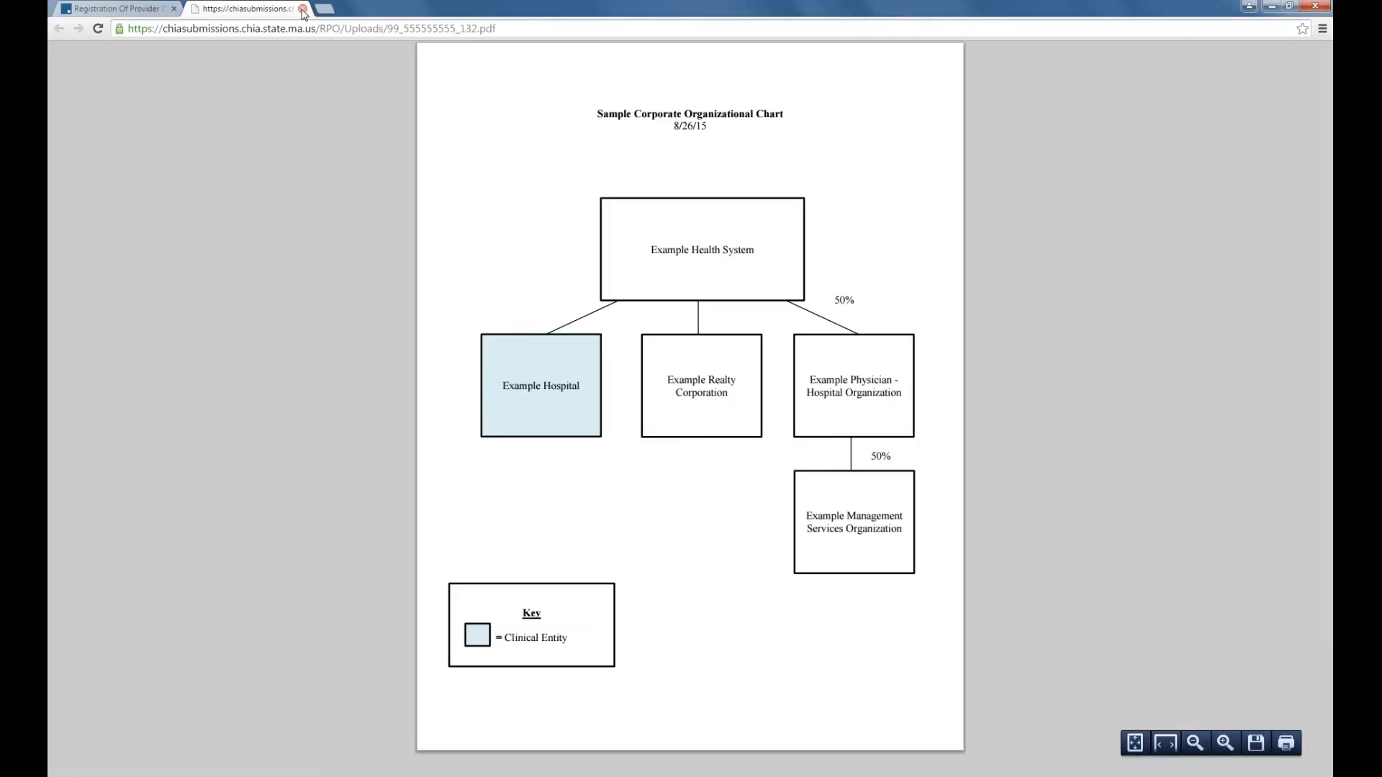
click(303, 9)
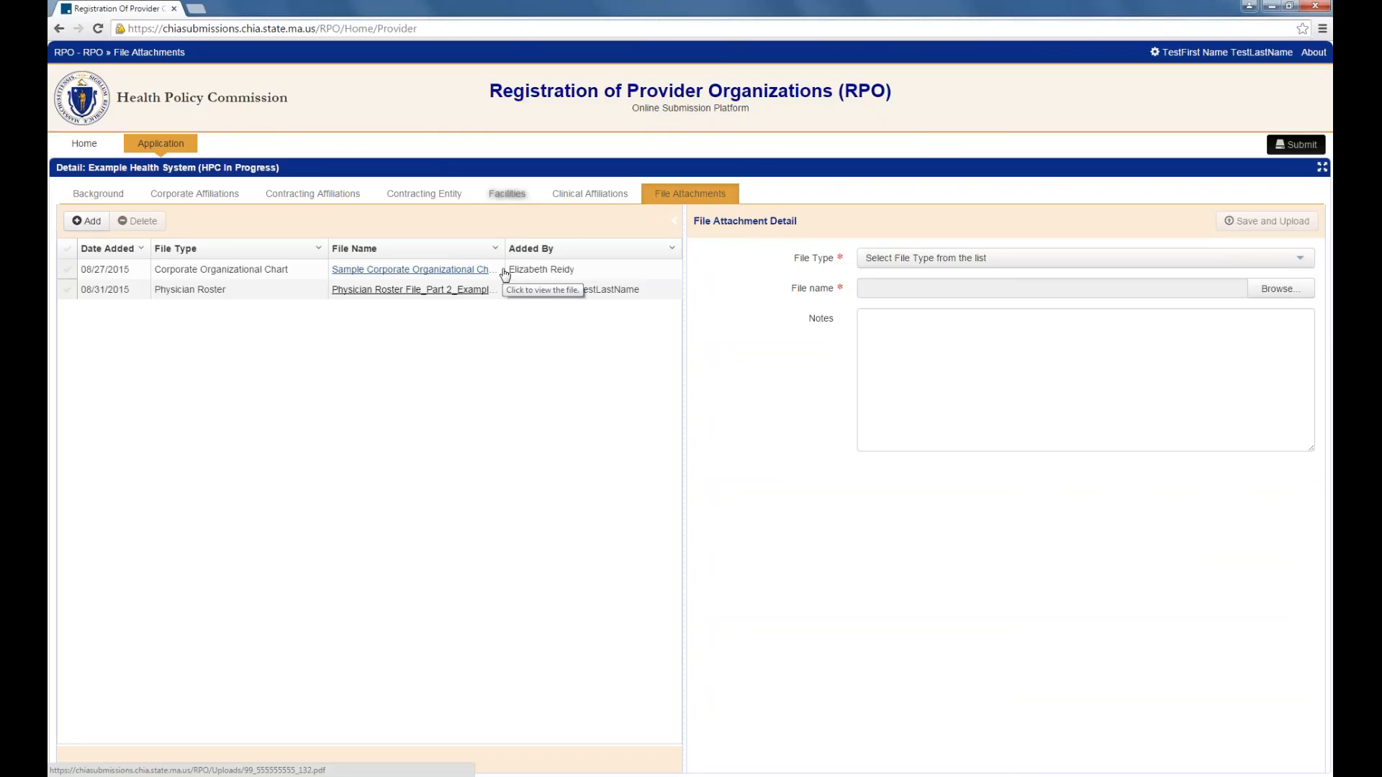
Step: Submit the Example Health System application for registration and confirm
click(1287, 147)
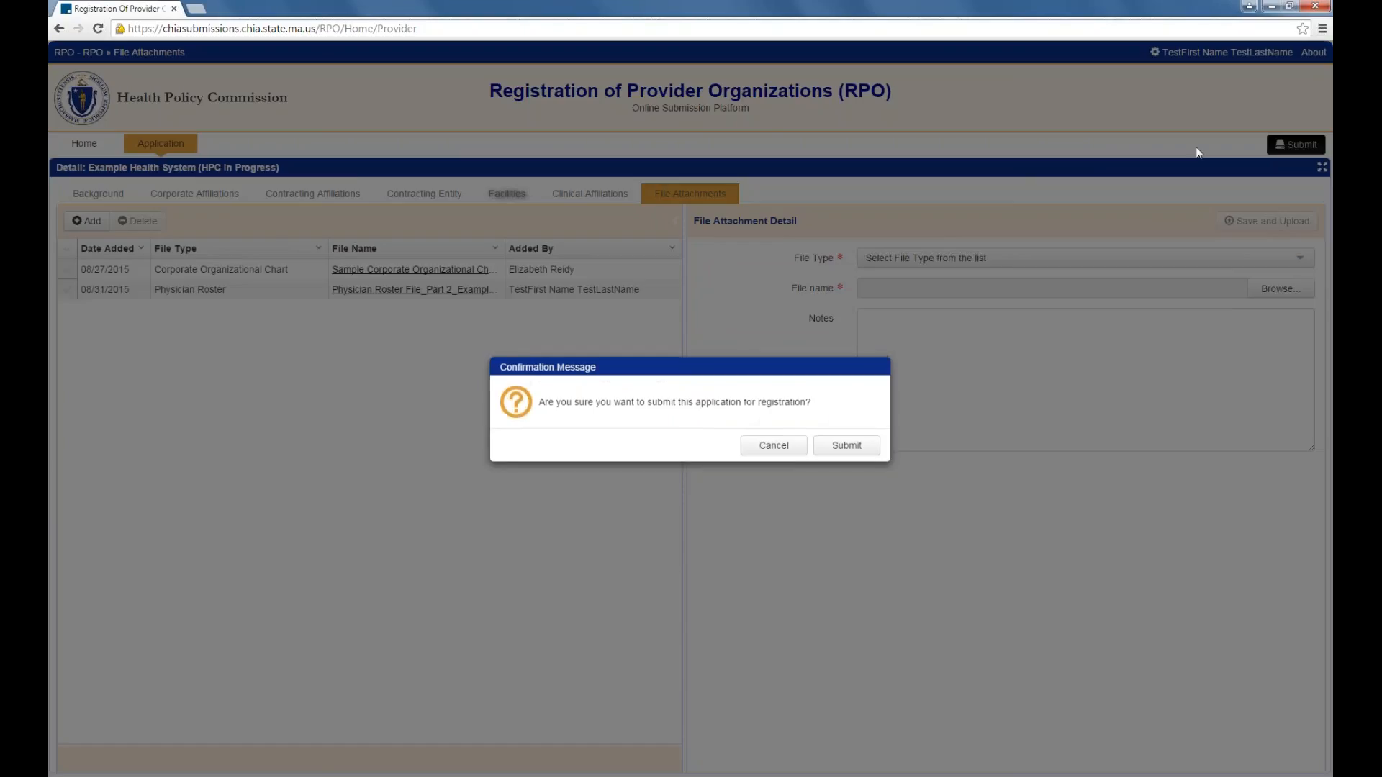
click(845, 446)
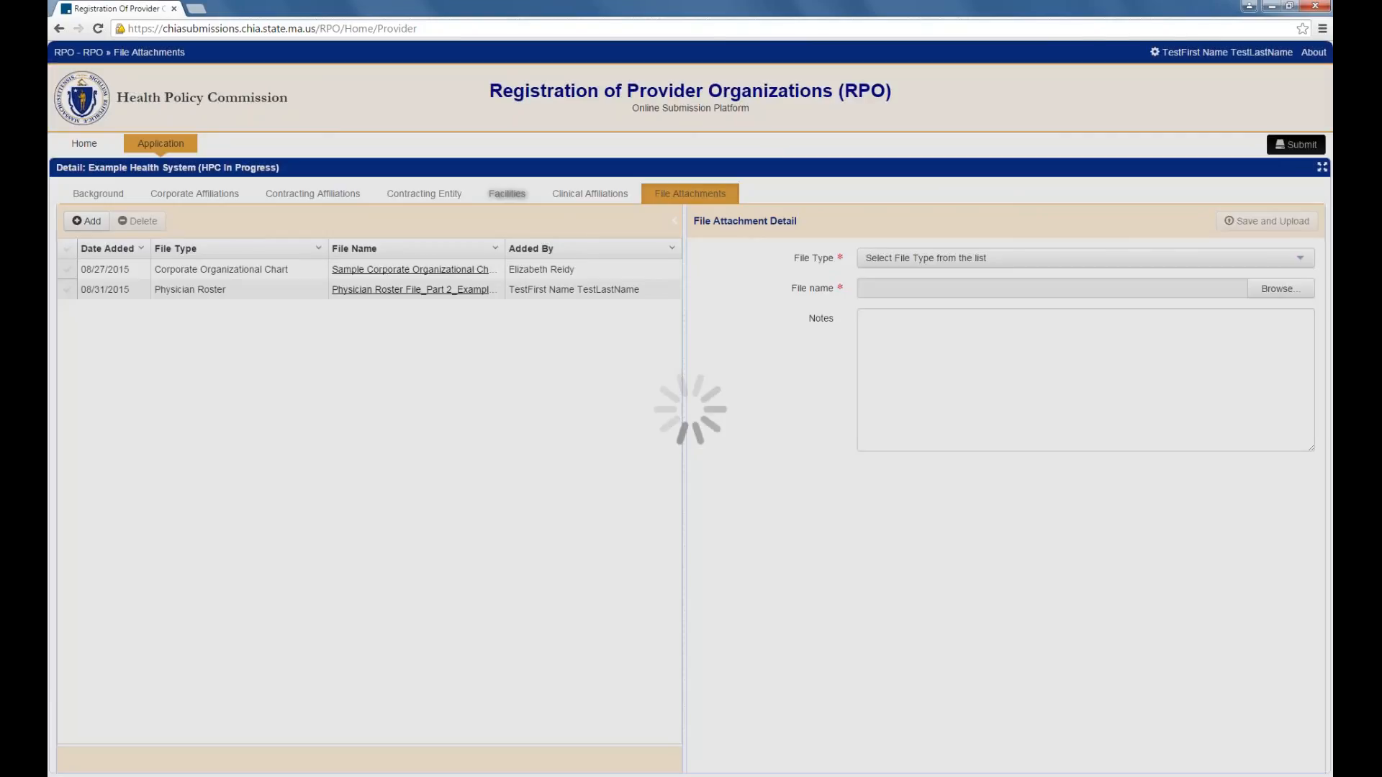